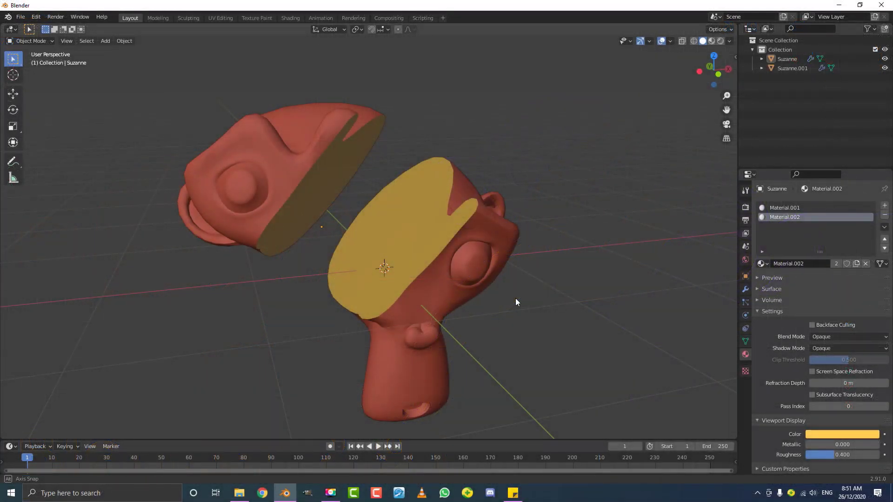
# Orbit the finished split-head preview, then open a new General file with the default cube, camera and light
pyautogui.moveTo(516, 299)
pyautogui.mouseDown(button='middle')
pyautogui.moveTo(490, 292)
pyautogui.moveTo(398, 303)
pyautogui.moveTo(401, 351)
pyautogui.moveTo(506, 313)
pyautogui.moveTo(564, 267)
pyautogui.moveTo(523, 256)
pyautogui.moveTo(507, 265)
pyautogui.moveTo(504, 287)
pyautogui.mouseUp(button='middle')
pyautogui.scroll(1, 504, 291)
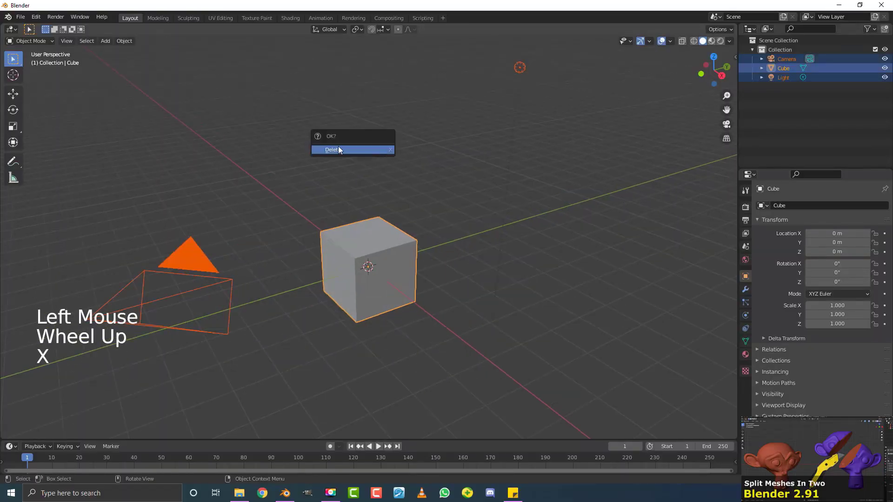
# Delete the default camera, cube and light and add a Suzanne monkey head mesh
pyautogui.click(338, 150)
pyautogui.scroll(1, 313, 229)
pyautogui.middleClick(312, 229)
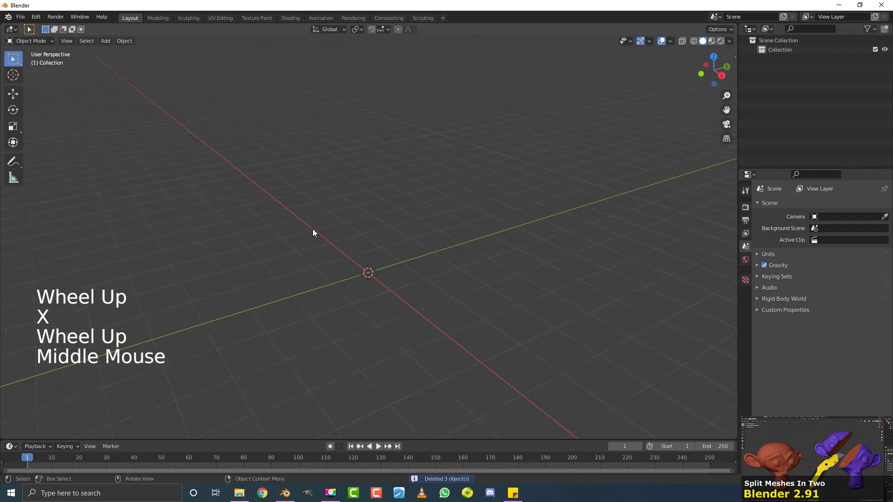
pyautogui.hotkey('shift', 'a')
pyautogui.moveTo(312, 230)
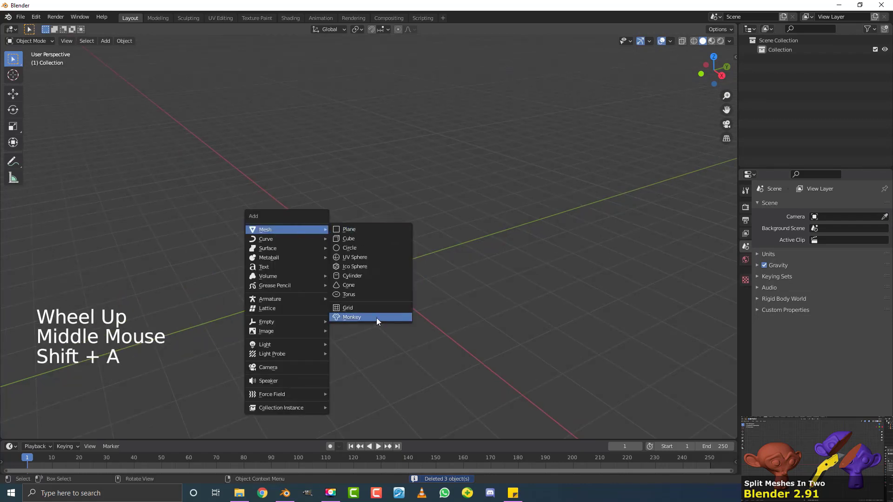
pyautogui.click(363, 316)
pyautogui.moveTo(376, 316); pyautogui.dragTo(368, 250, button='middle')
pyautogui.scroll(2, 382, 288)
pyautogui.scroll(2, 384, 311)
pyautogui.scroll(1, 358, 245)
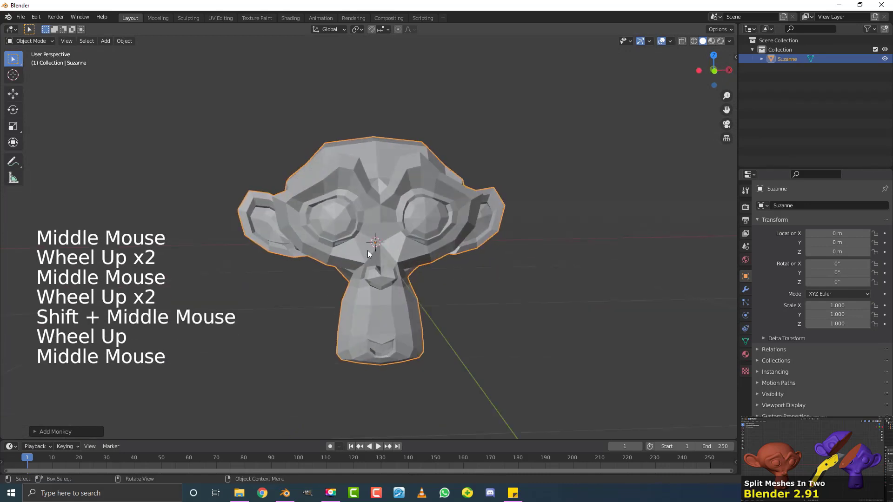
# Add a level-1 Subdivision modifier with Ctrl+1 and apply it to Suzanne's mesh
pyautogui.hotkey('ctrl', '1')
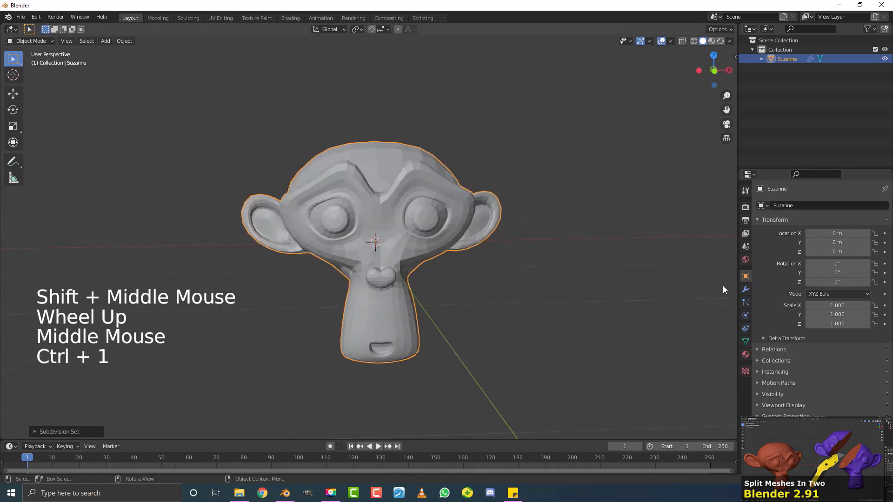
pyautogui.click(745, 289)
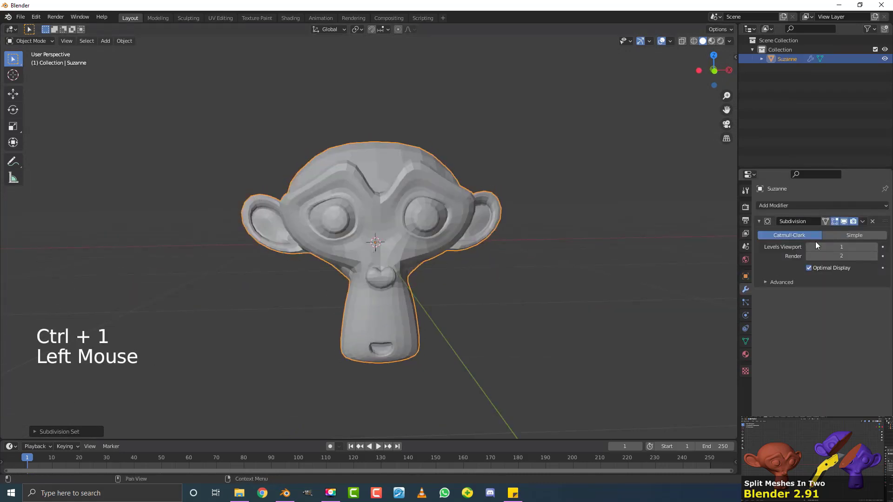
pyautogui.click(863, 222)
pyautogui.click(847, 233)
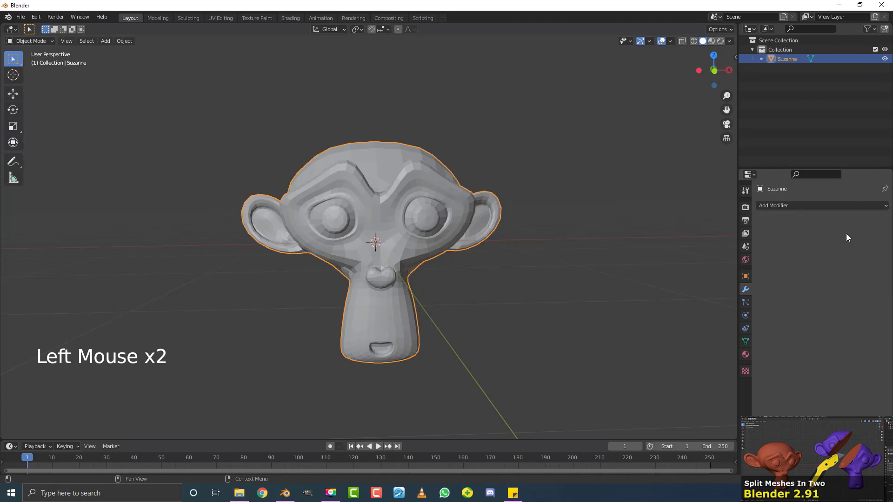
pyautogui.moveTo(521, 241); pyautogui.dragTo(482, 253, button='middle')
# Toggle briefly into Edit Mode and back, then select Suzanne in Object Mode
pyautogui.press('Tab')
pyautogui.moveTo(327, 256); pyautogui.dragTo(209, 261, button='middle')
pyautogui.press('Tab')
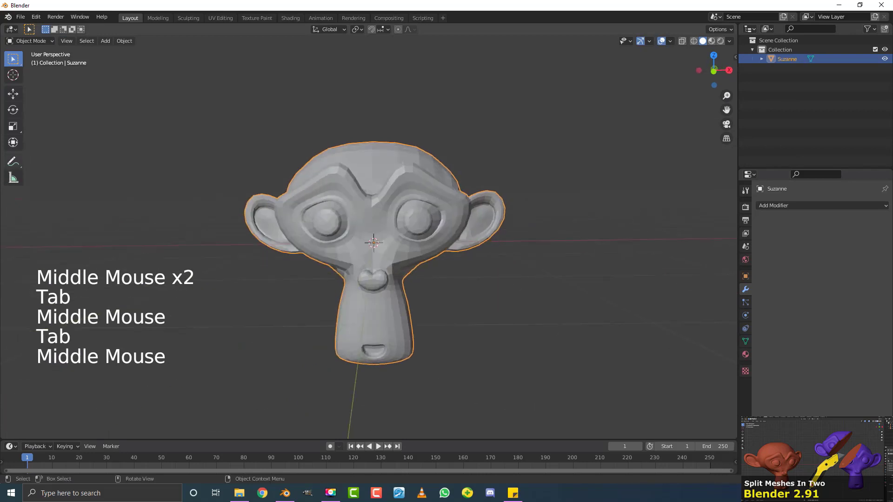
pyautogui.moveTo(325, 227); pyautogui.dragTo(350, 225, button='middle')
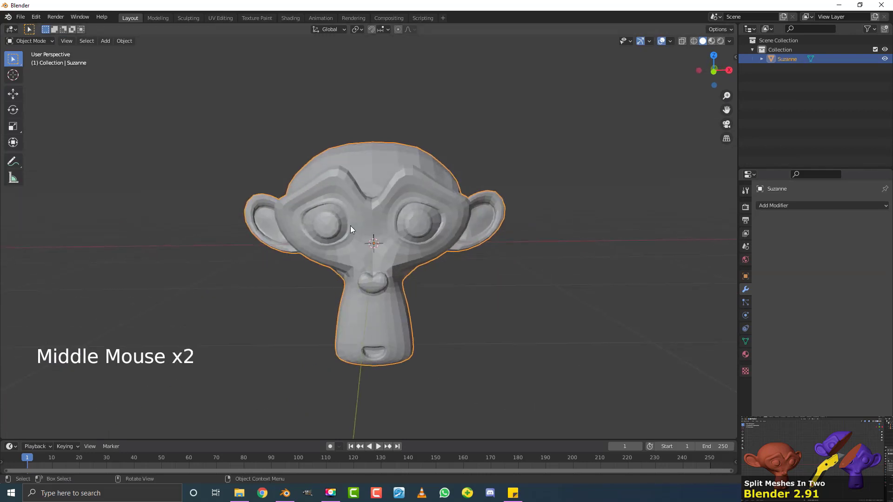
pyautogui.click(379, 218)
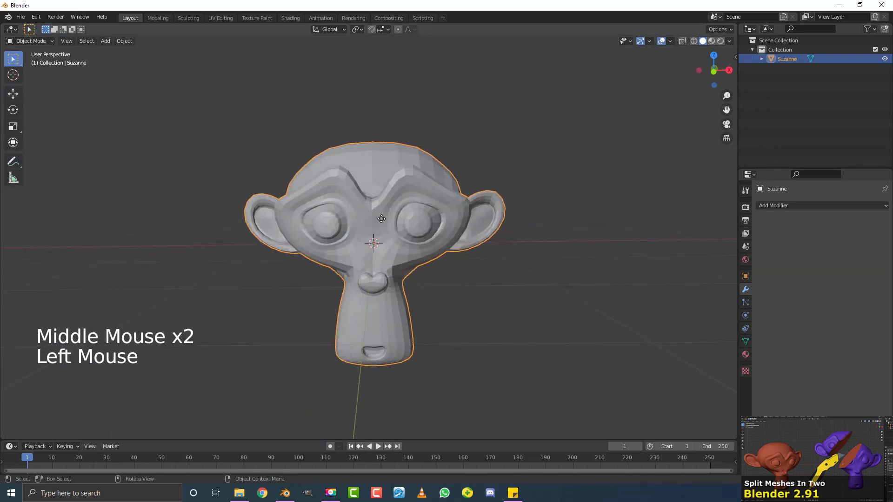
pyautogui.press('g')
pyautogui.rightClick(396, 164)
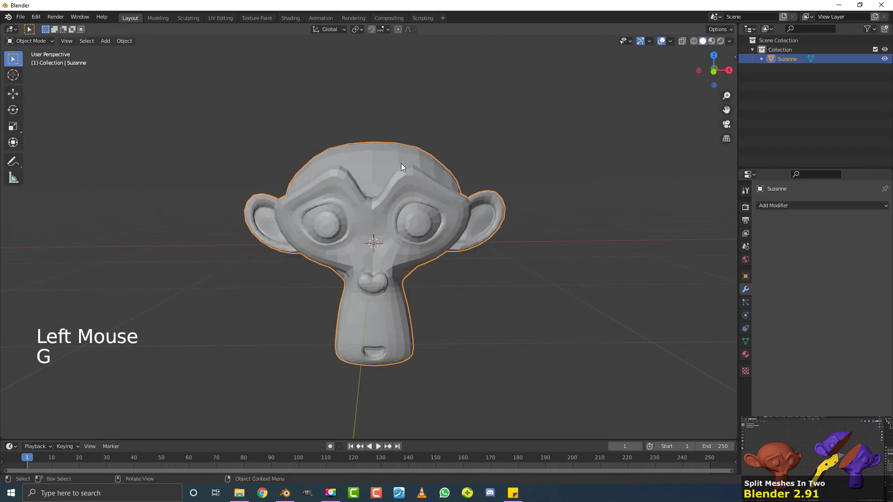
# Switch Suzanne to Edit Mode from the mode menu and view it in Front Orthographic
pyautogui.click(30, 41)
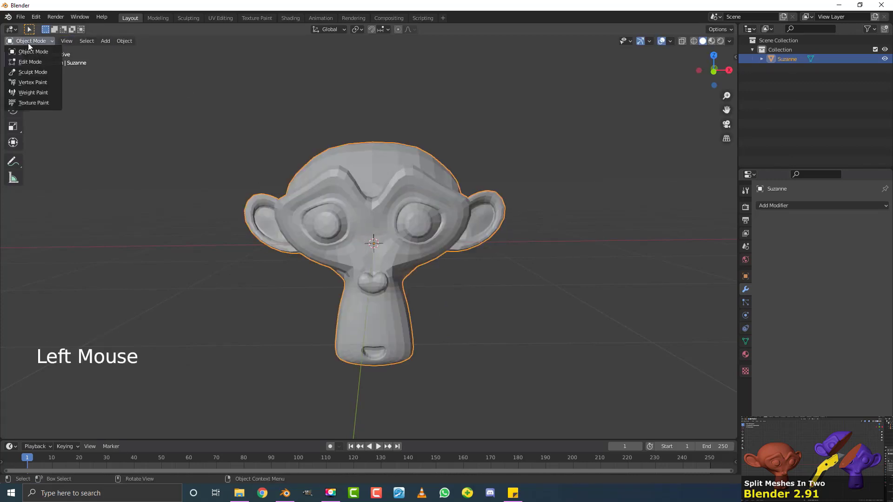
pyautogui.click(42, 62)
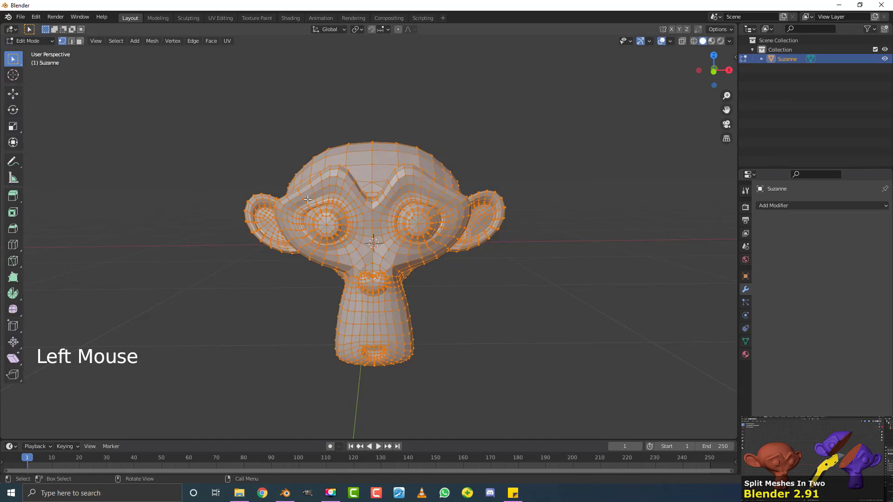
pyautogui.press('Tab')
pyautogui.press('Tab')
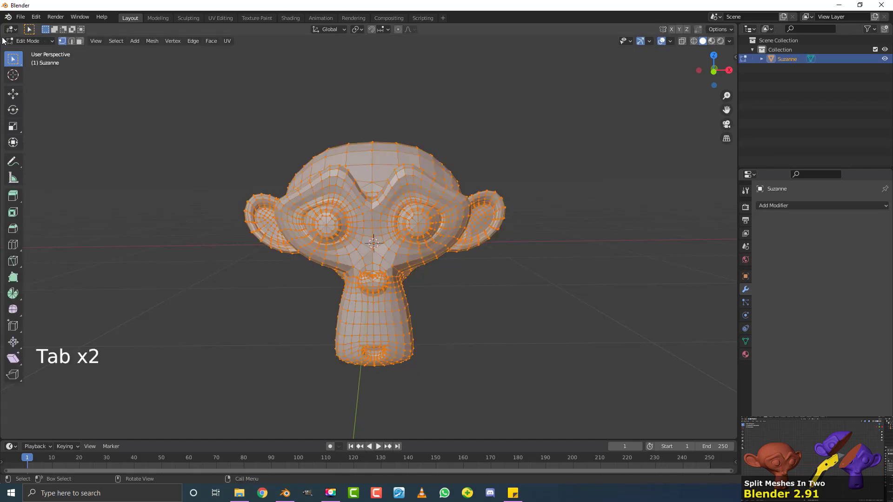
pyautogui.press('KP_1')
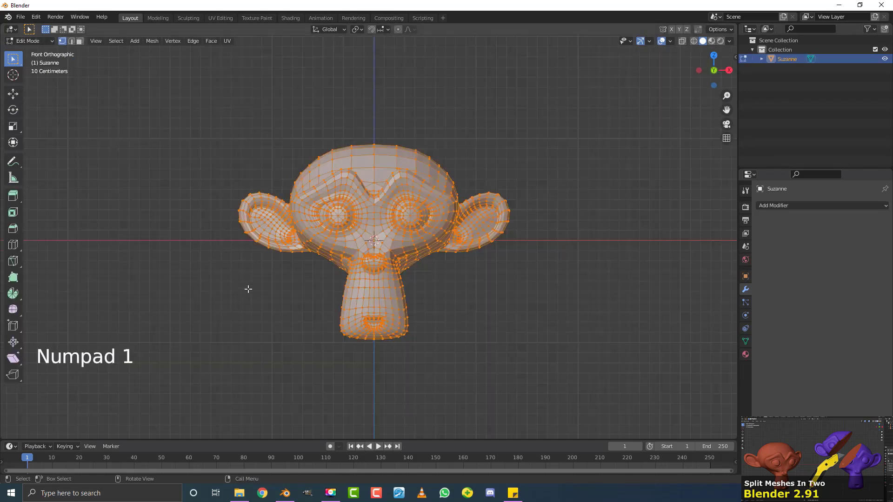
# Switch to the Bisect tool from the Knife flyout and select all of Suzanne's vertices
pyautogui.click(16, 264)
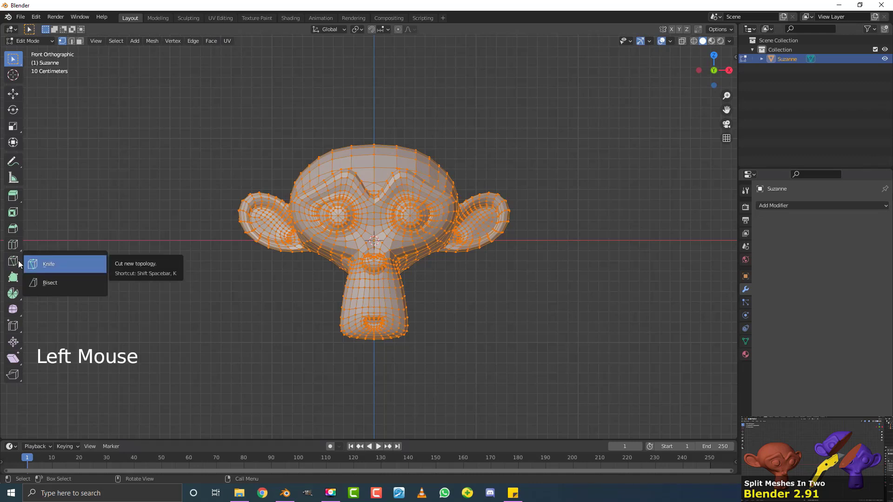
pyautogui.click(74, 283)
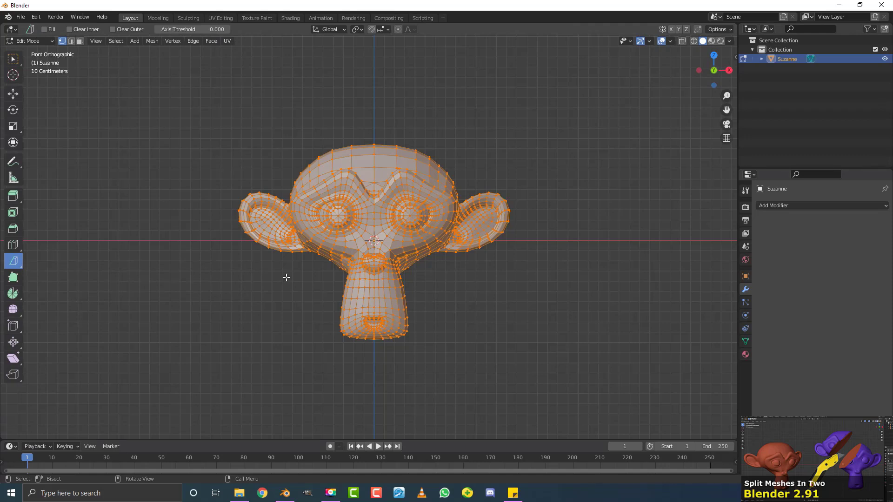
pyautogui.press('a')
pyautogui.press('a')
pyautogui.press('a')
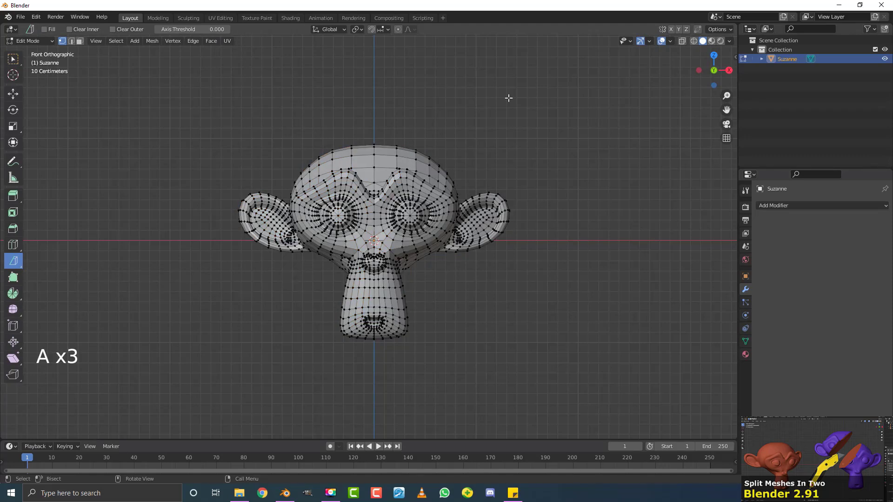
pyautogui.click(259, 314)
pyautogui.scroll(1, 324, 277)
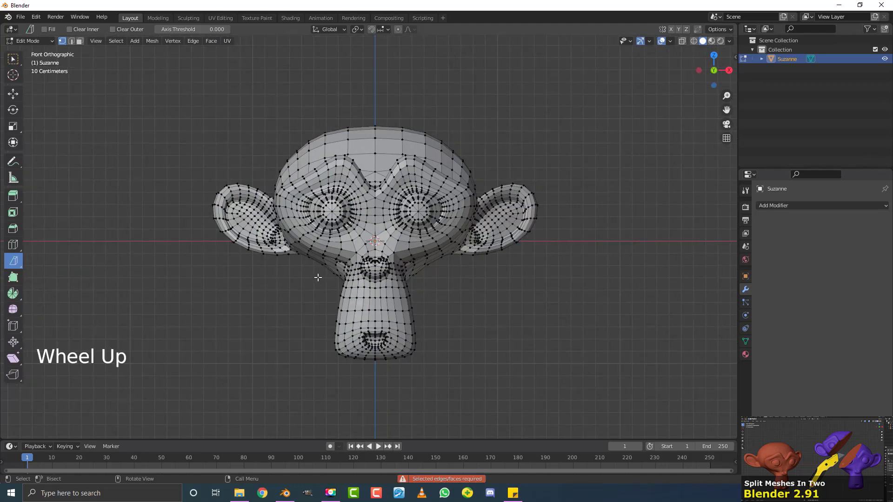
pyautogui.press('a')
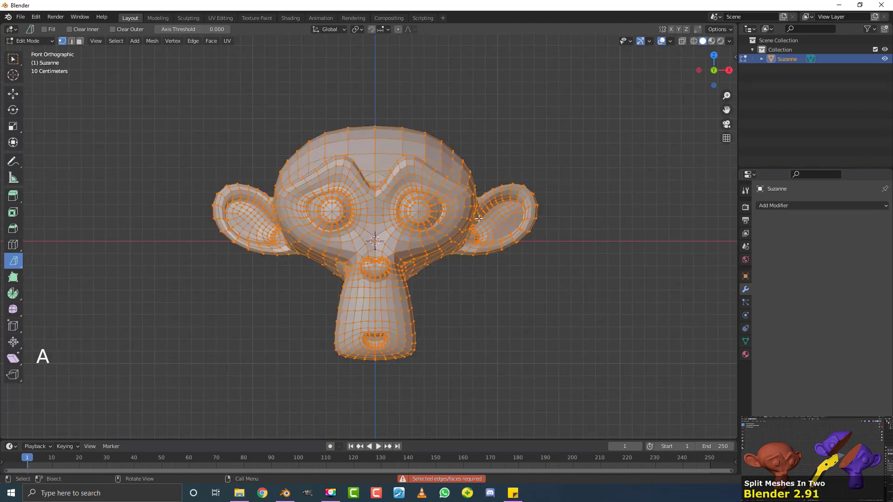
pyautogui.moveTo(344, 246); pyautogui.dragTo(398, 231, button='middle')
# In front view, drag a diagonal Bisect line from below the left cheek past the head's top right
pyautogui.press('KP_1')
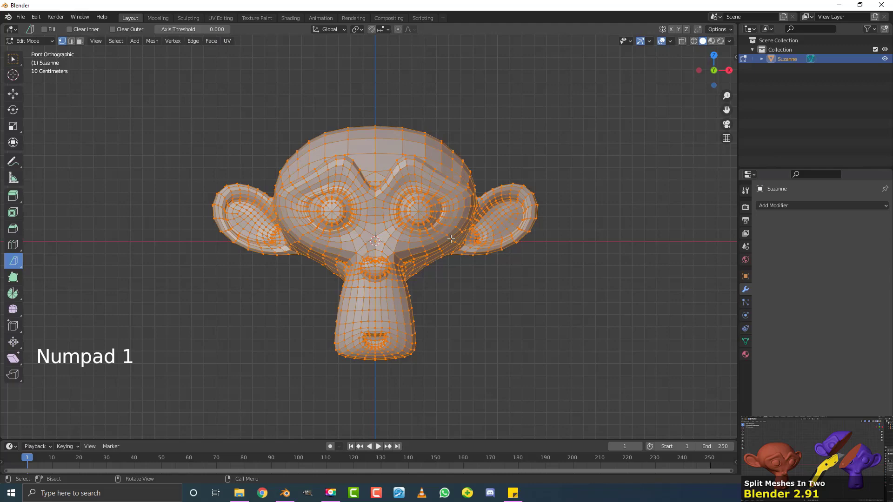
pyautogui.moveTo(463, 237); pyautogui.dragTo(498, 237, button='middle')
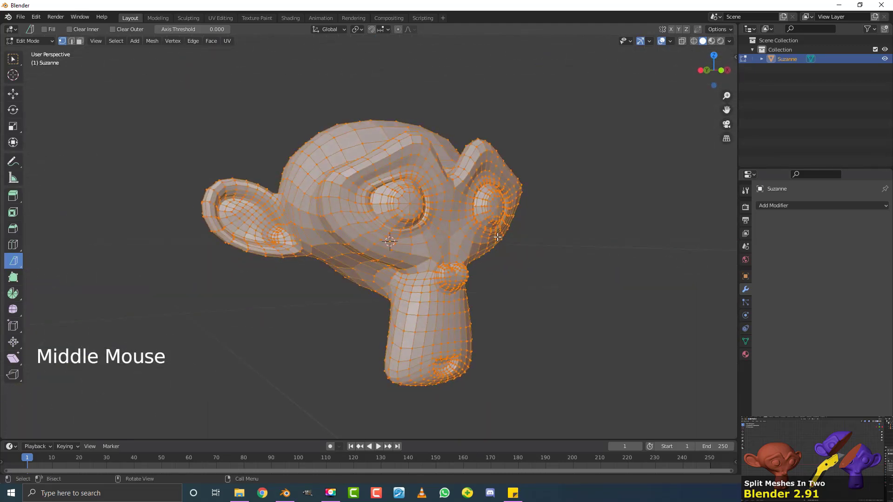
pyautogui.press('KP_1')
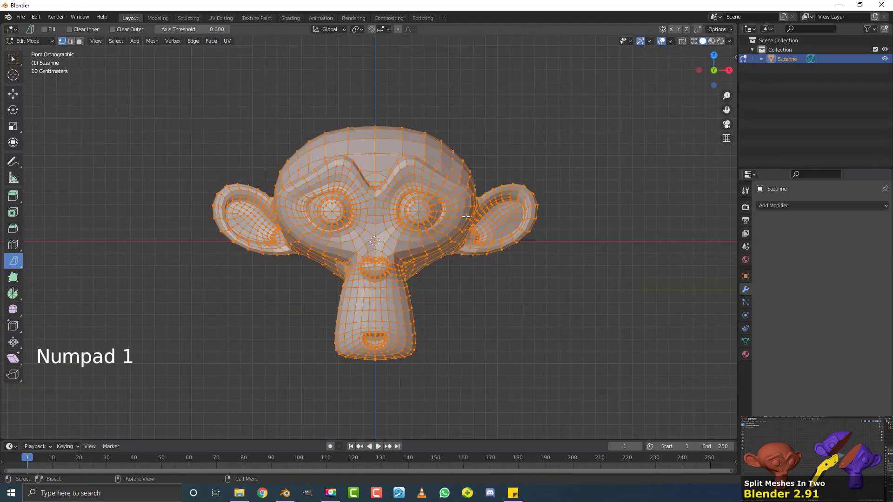
pyautogui.click(98, 42)
pyautogui.moveTo(109, 147)
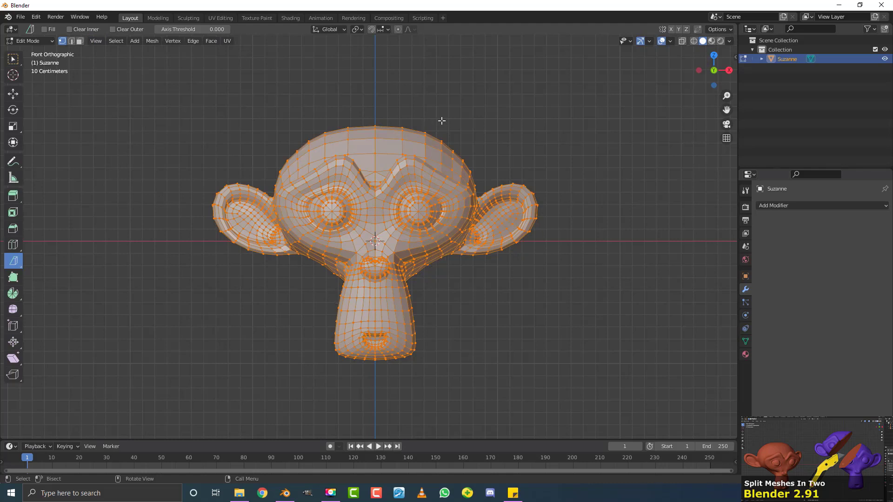
pyautogui.moveTo(256, 344); pyautogui.dragTo(511, 59)
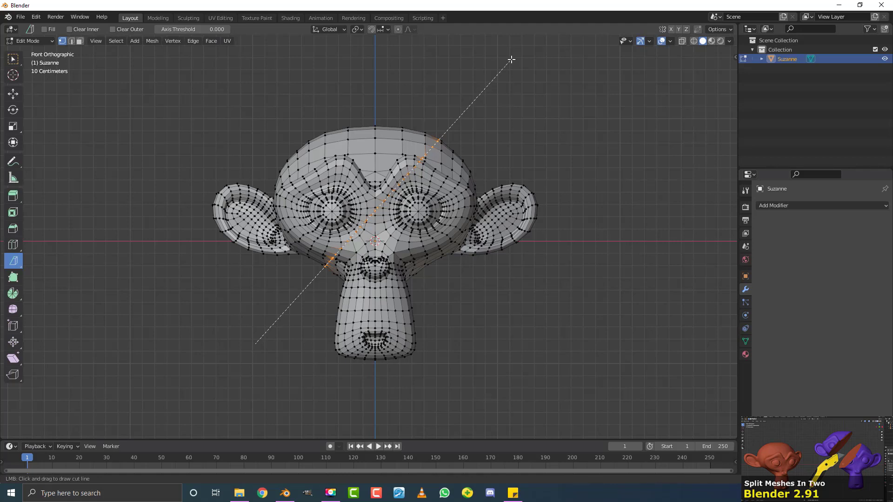
# Adjust the upper-right end of the diagonal bisect line across Suzanne
pyautogui.moveTo(511, 60)
pyautogui.mouseDown()
pyautogui.moveTo(521, 96)
pyautogui.moveTo(502, 52)
pyautogui.moveTo(508, 67)
pyautogui.mouseUp()
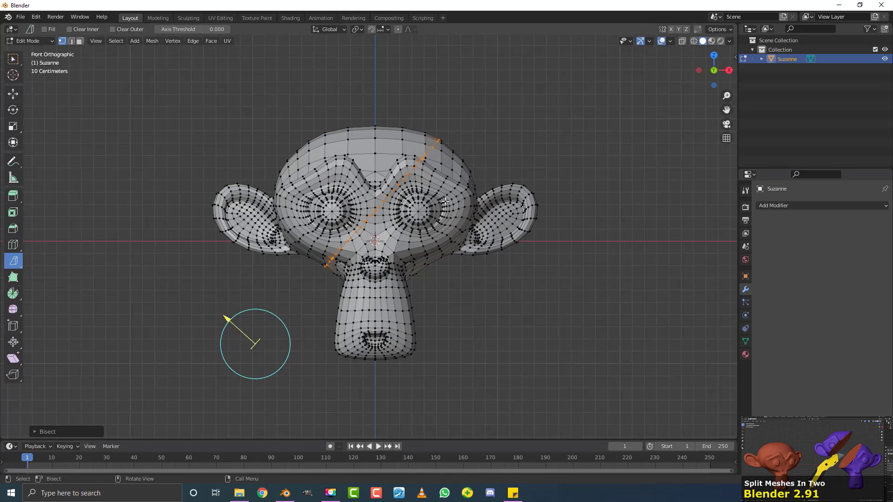
pyautogui.scroll(4, 435, 208)
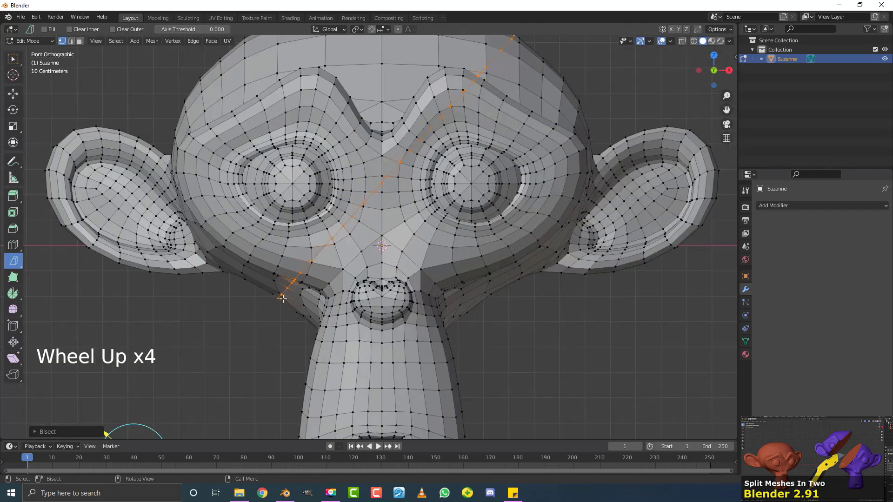
pyautogui.scroll(-3, 349, 232)
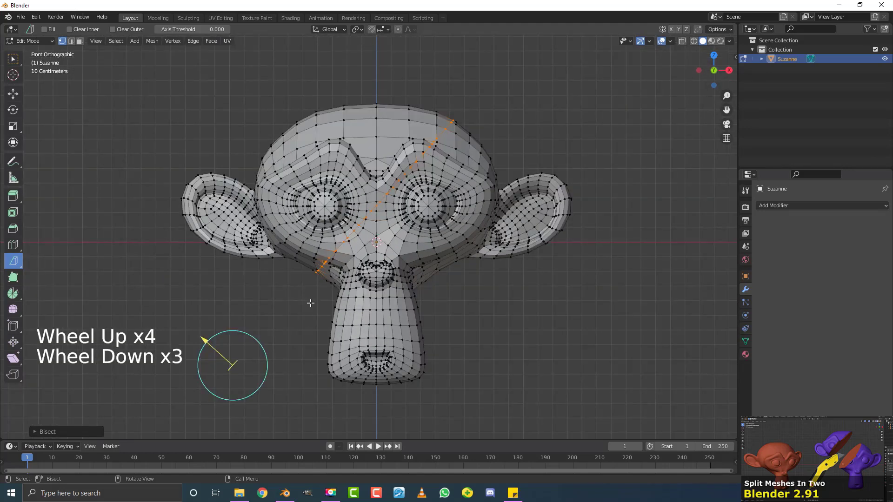
# Expand the Bisect panel, toggle Clear Inner on and off, then enable Clear Outer
pyautogui.click(36, 431)
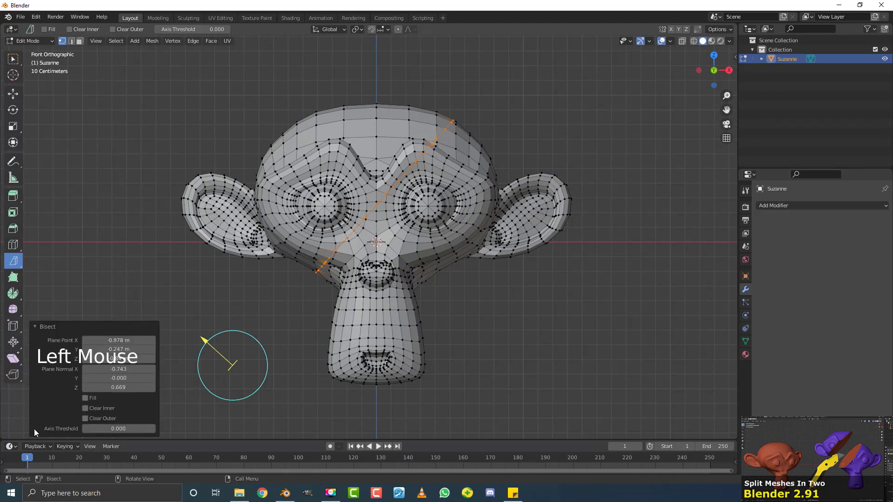
pyautogui.click(86, 409)
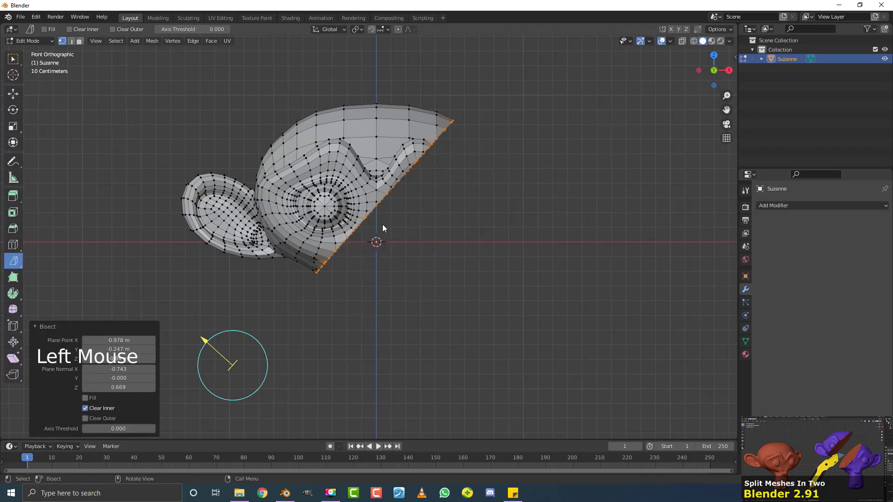
pyautogui.click(86, 409)
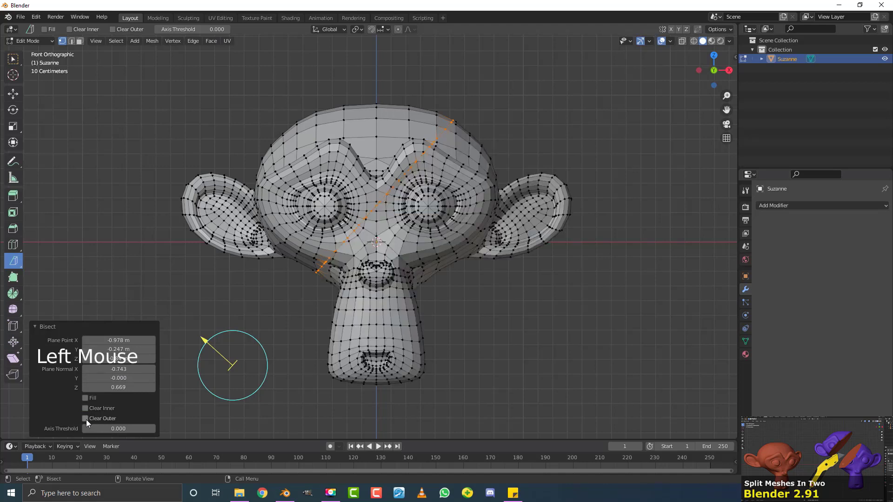
pyautogui.click(85, 419)
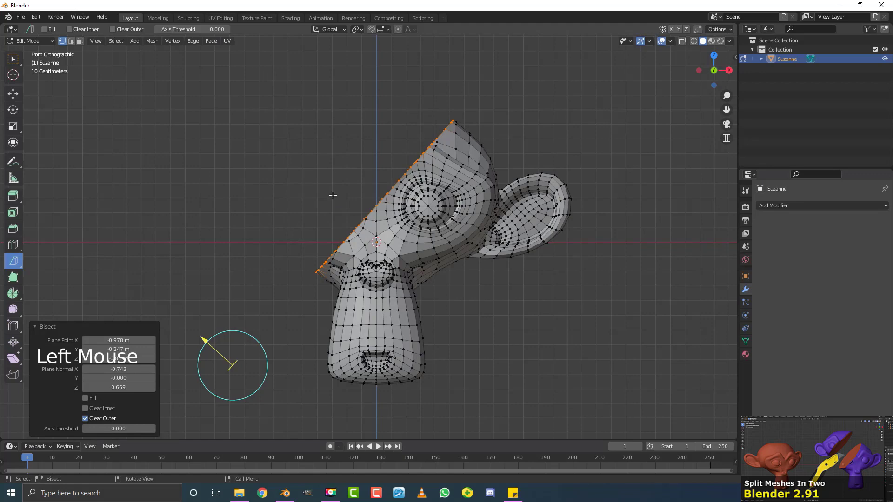
pyautogui.moveTo(321, 213); pyautogui.dragTo(359, 224, button='middle')
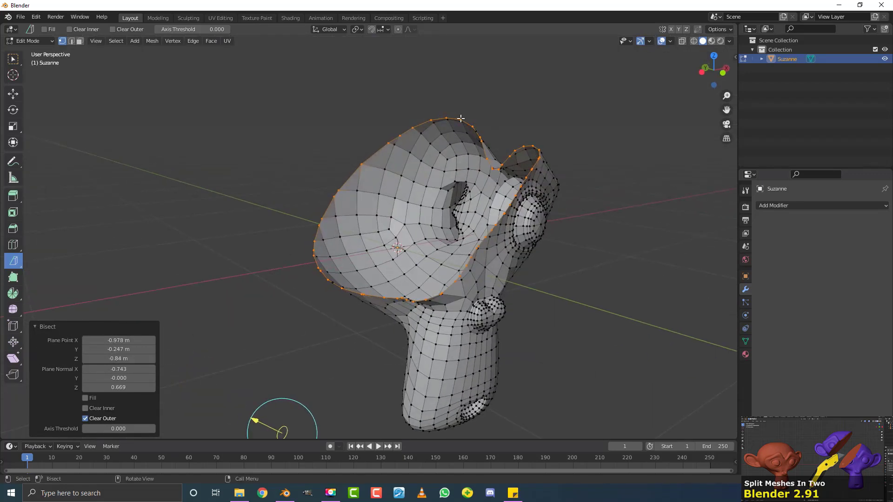
# Enable Fill, swap Clear Outer for Clear Inner, then toggle Fill off, on and off
pyautogui.click(85, 398)
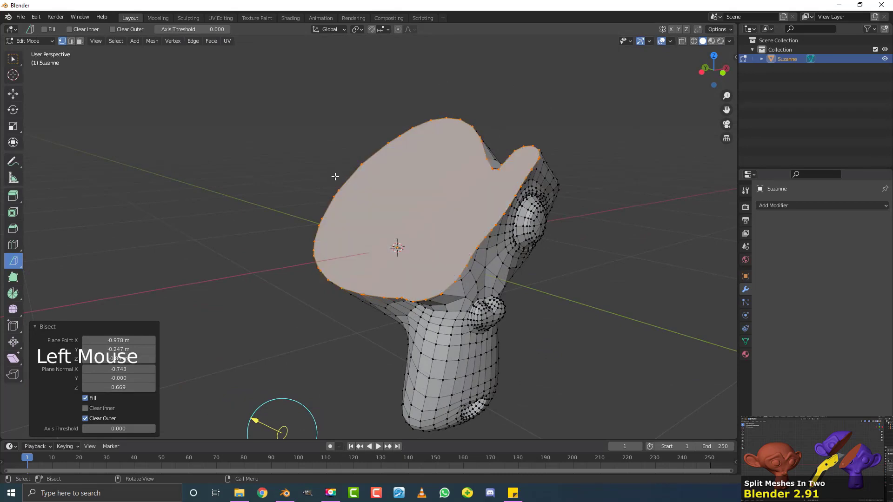
pyautogui.moveTo(491, 323); pyautogui.dragTo(310, 376, button='middle')
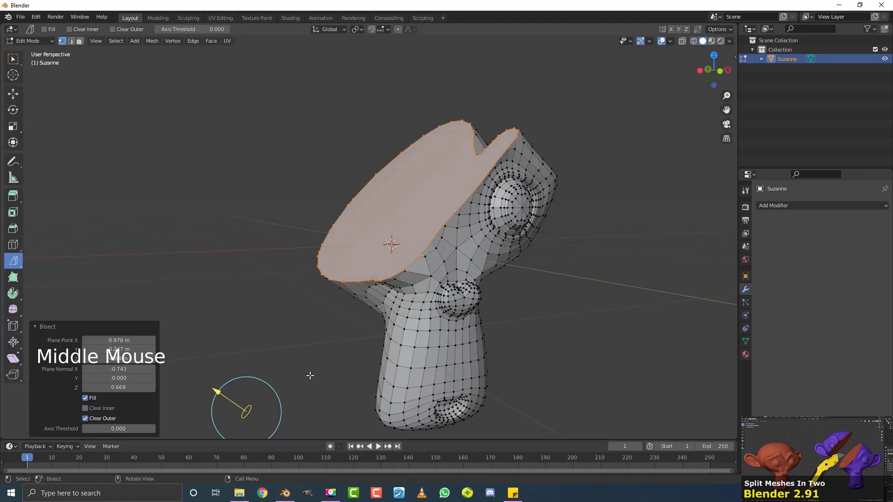
pyautogui.click(85, 419)
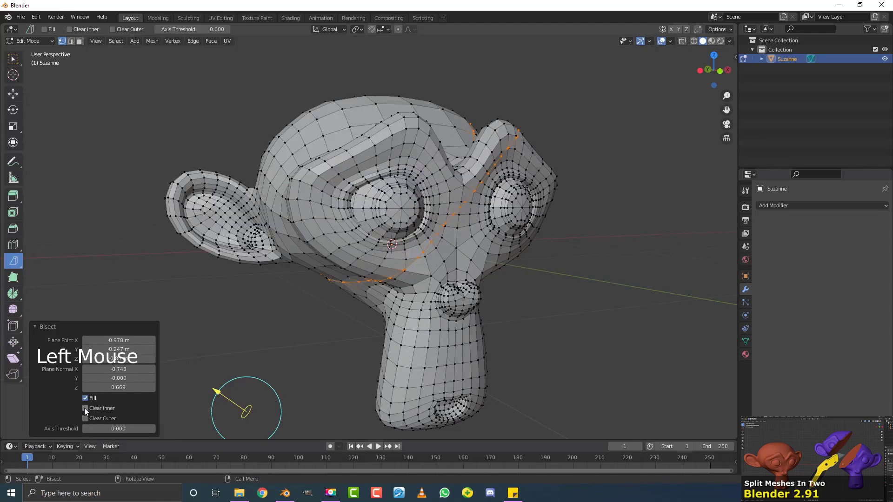
pyautogui.click(85, 409)
pyautogui.moveTo(558, 237); pyautogui.dragTo(476, 215, button='middle')
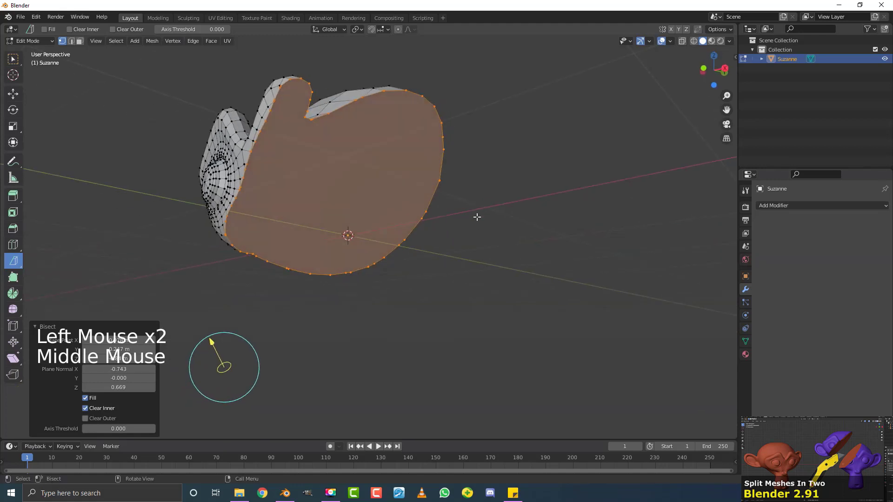
pyautogui.click(85, 399)
pyautogui.click(85, 398)
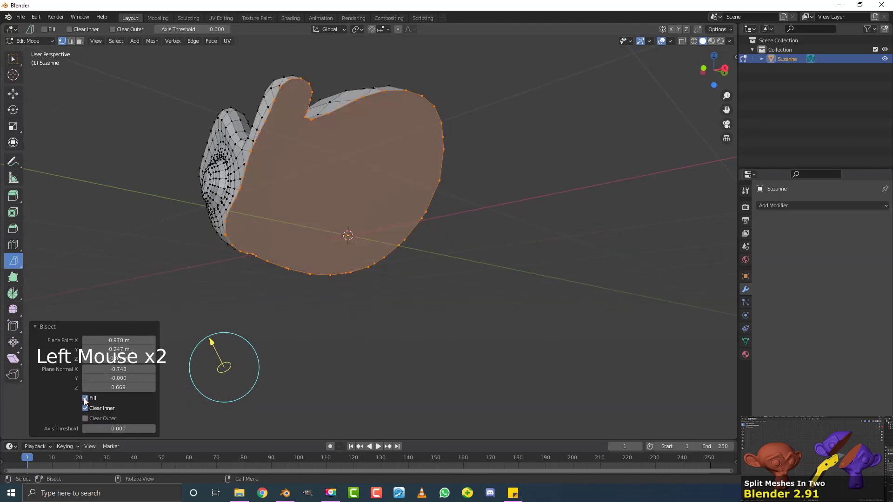
pyautogui.click(86, 398)
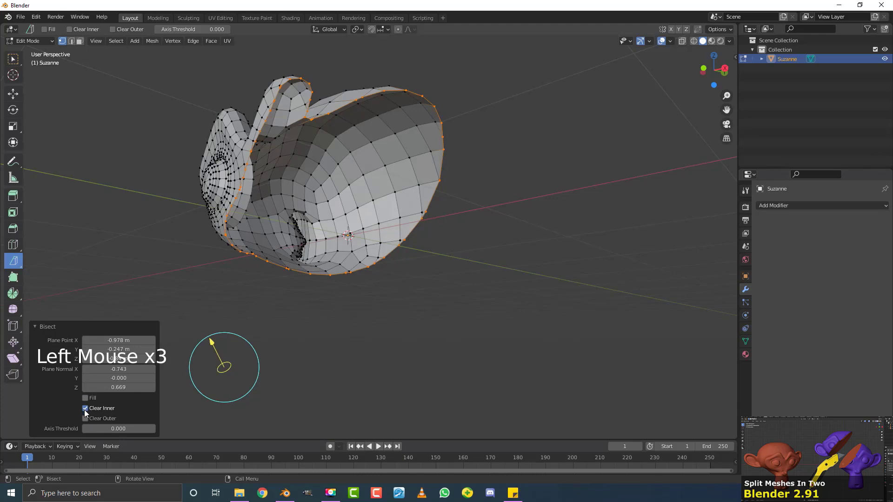
# Untick Clear Inner to restore the whole head and orbit back to a front view
pyautogui.click(85, 410)
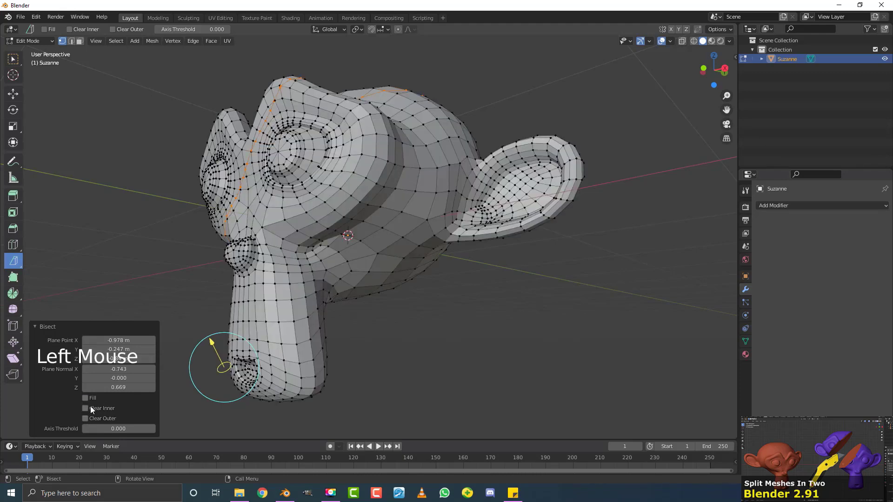
pyautogui.scroll(2, 260, 279)
pyautogui.moveTo(261, 279); pyautogui.dragTo(285, 286, button='middle')
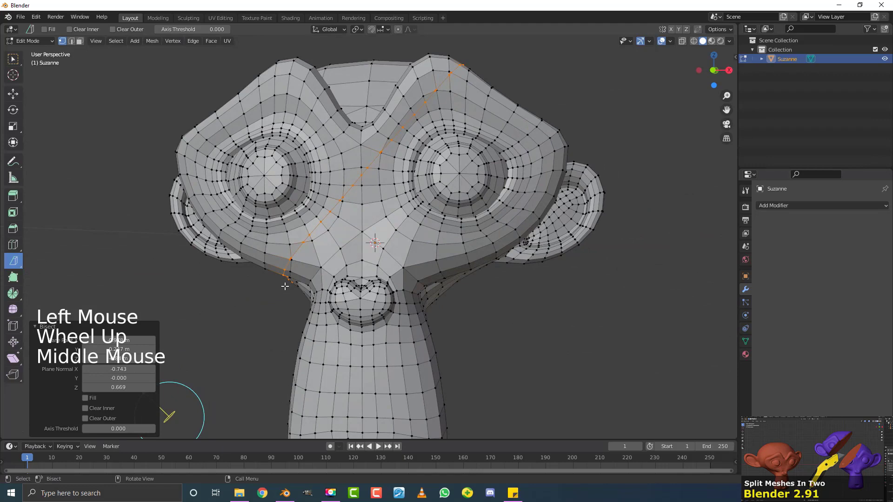
pyautogui.scroll(-2, 285, 286)
pyautogui.moveTo(353, 251); pyautogui.dragTo(360, 251, button='middle')
pyautogui.scroll(1, 429, 141)
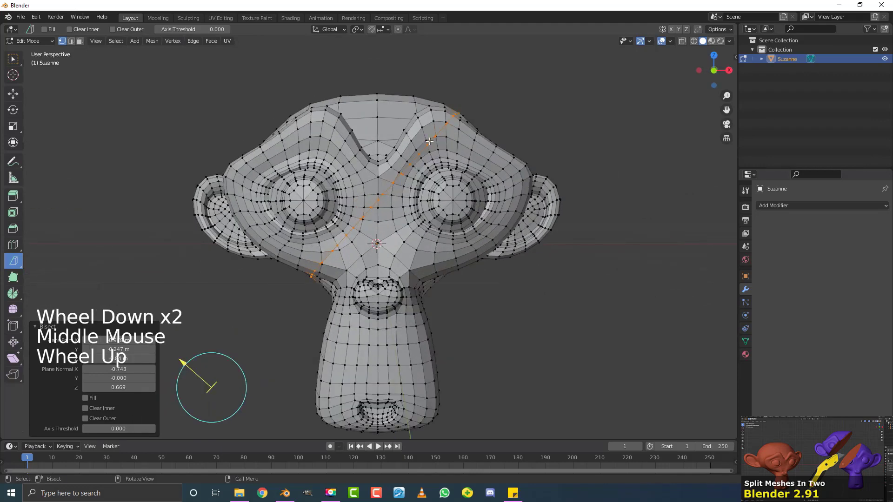
pyautogui.moveTo(310, 275); pyautogui.dragTo(355, 204, button='middle')
pyautogui.moveTo(176, 222); pyautogui.dragTo(416, 264, button='middle')
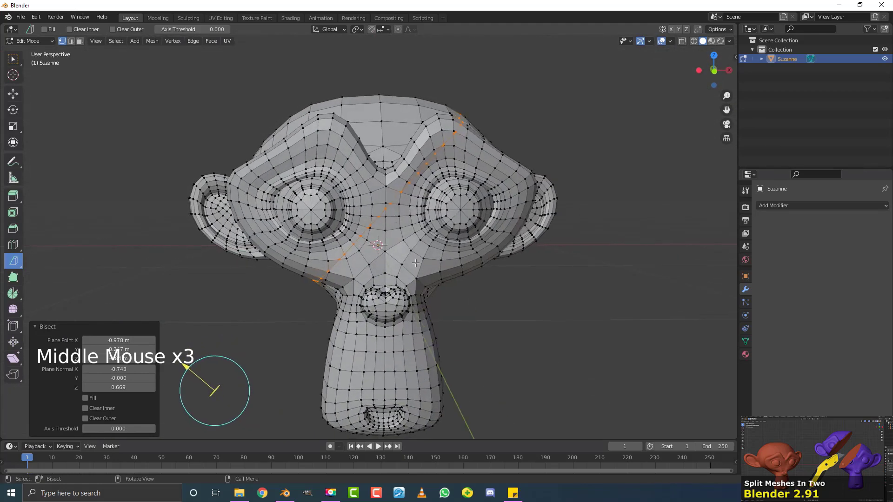
# Close the Bisect panel and rip the mesh along the cut loop, leaving it in place
pyautogui.click(47, 327)
pyautogui.press('v')
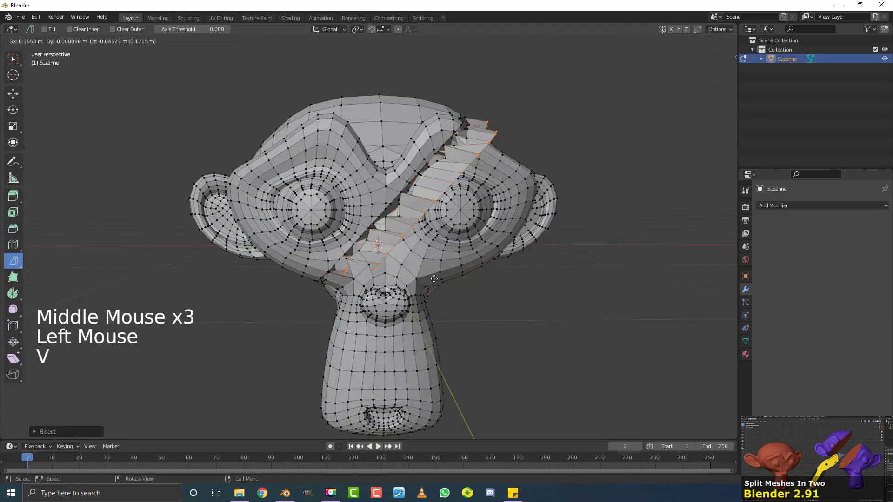
pyautogui.press('Escape')
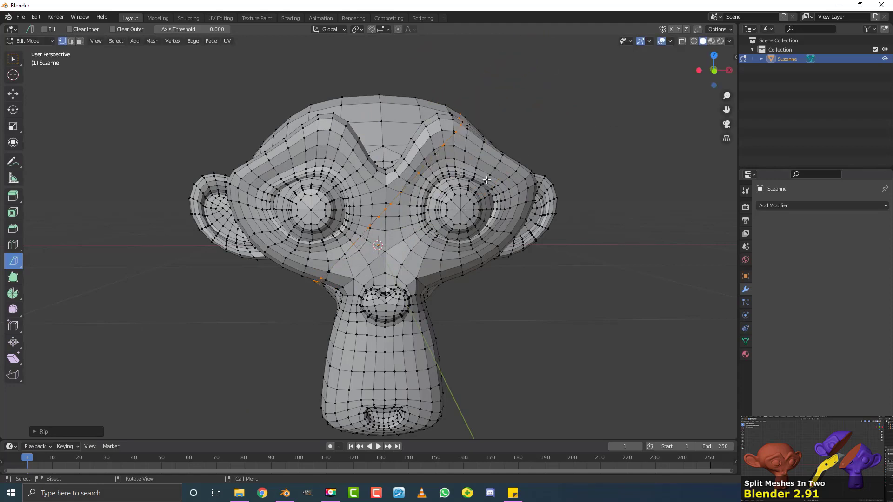
pyautogui.scroll(1, 304, 278)
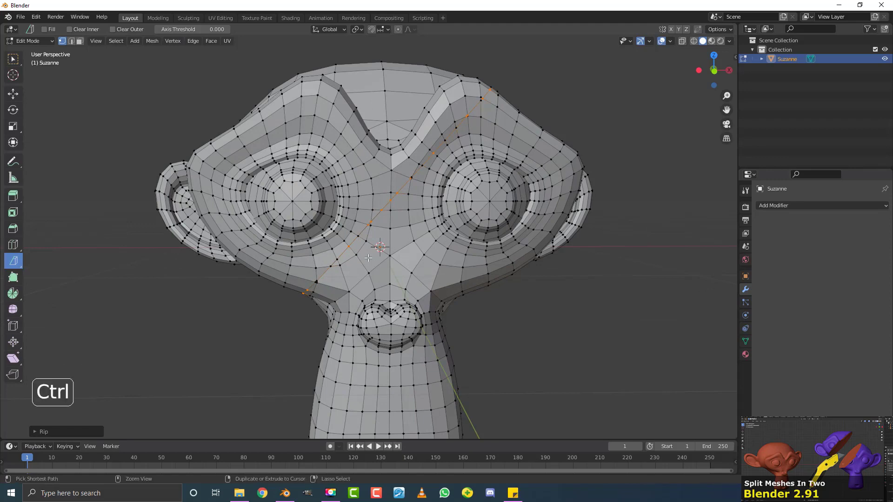
# Select the linked half plus the right eye and test-move them to confirm they're separate
pyautogui.hotkey('ctrl', 'l')
pyautogui.scroll(-2, 386, 168)
pyautogui.press('g')
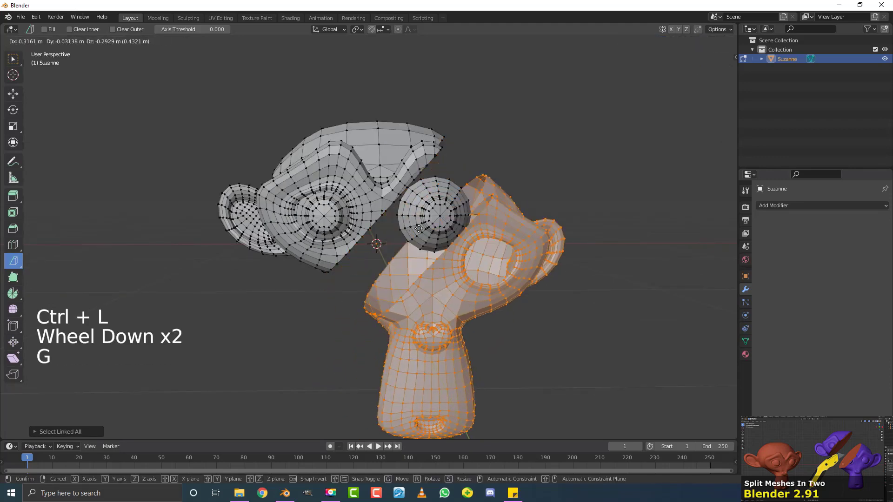
pyautogui.rightClick(395, 191)
pyautogui.scroll(1, 456, 212)
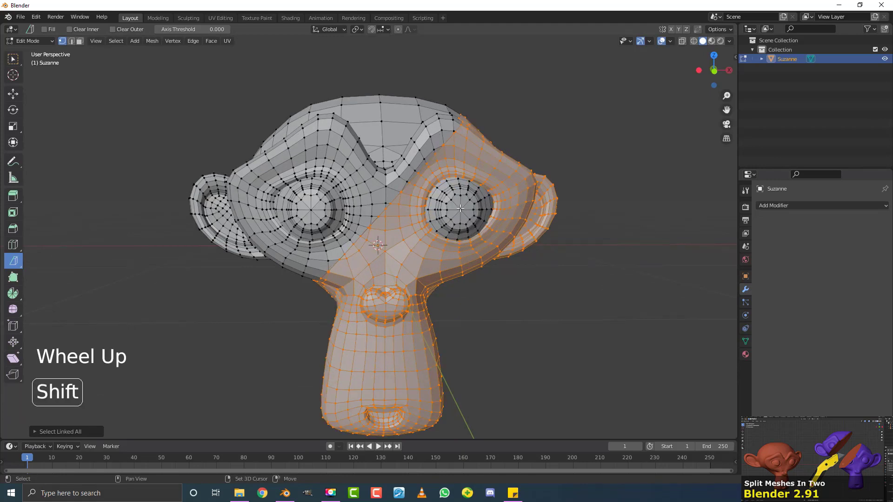
pyautogui.keyDown('shift'); pyautogui.click(462, 208); pyautogui.keyUp('shift')
pyautogui.keyDown('shift'); pyautogui.scroll(2, 468, 215); pyautogui.keyUp('shift')
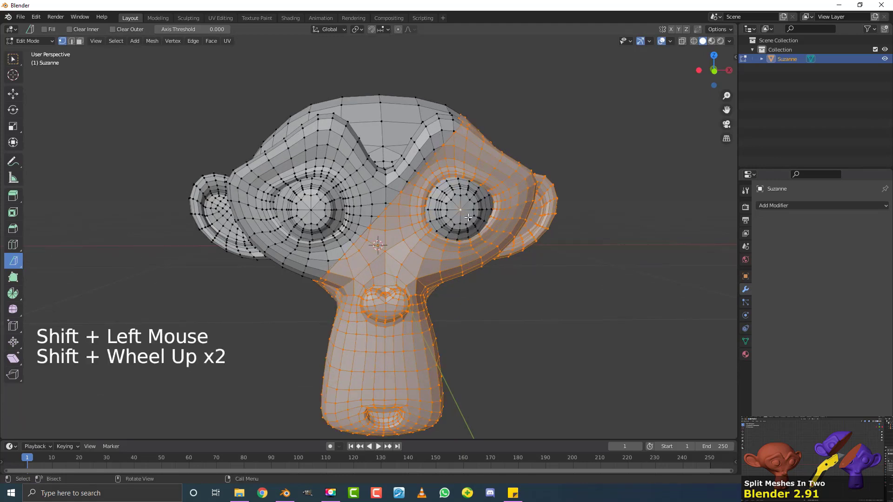
pyautogui.hotkey('ctrl', 'l')
pyautogui.press('g')
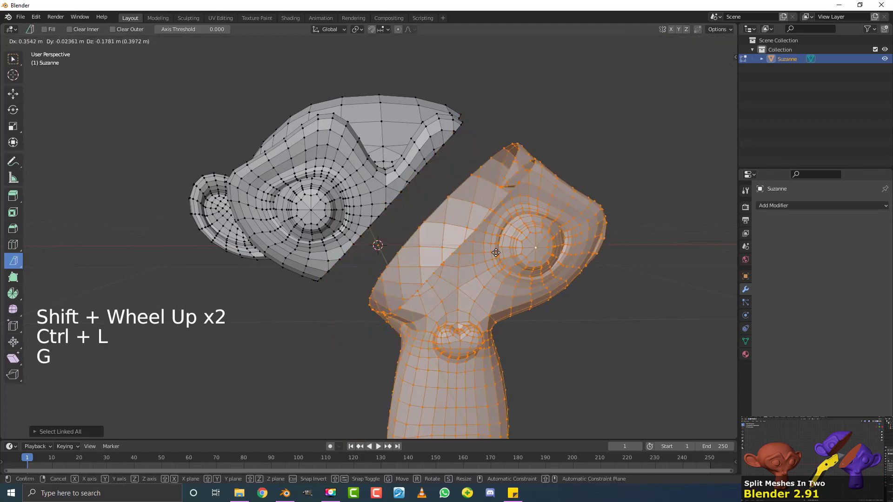
pyautogui.rightClick(489, 227)
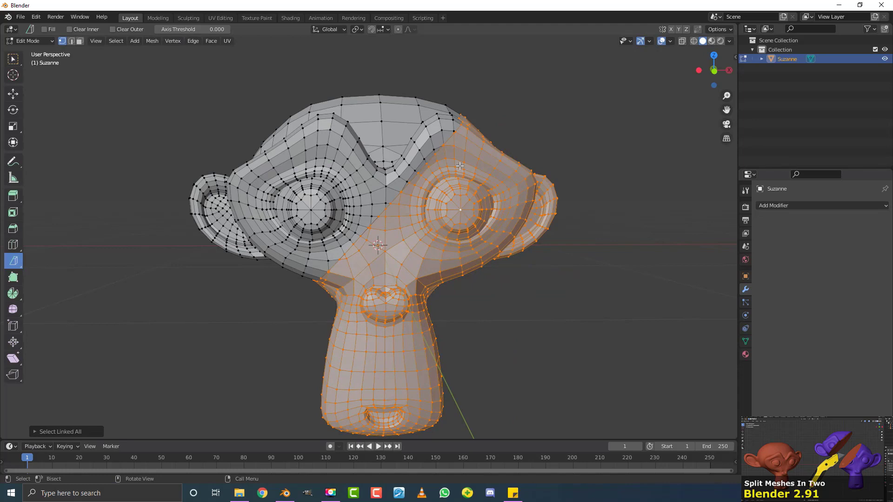
# Separate the selected half into new object Suzanne.001 and return to Object Mode
pyautogui.press('p')
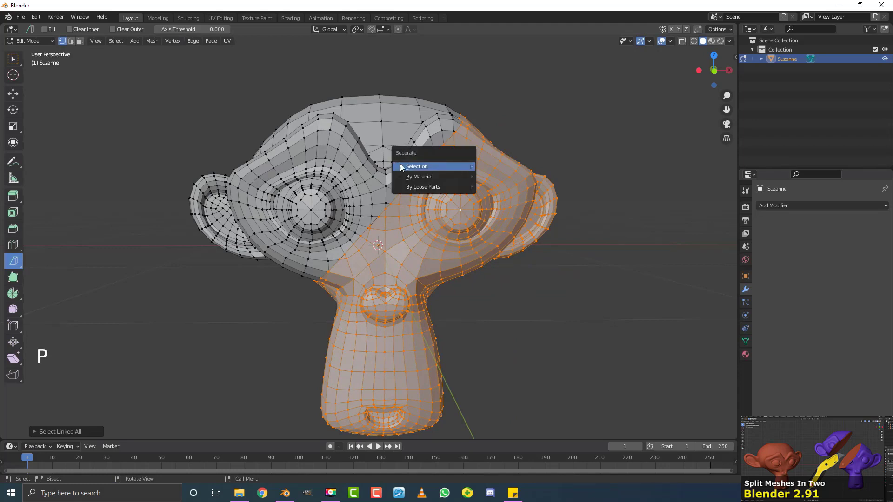
pyautogui.click(438, 166)
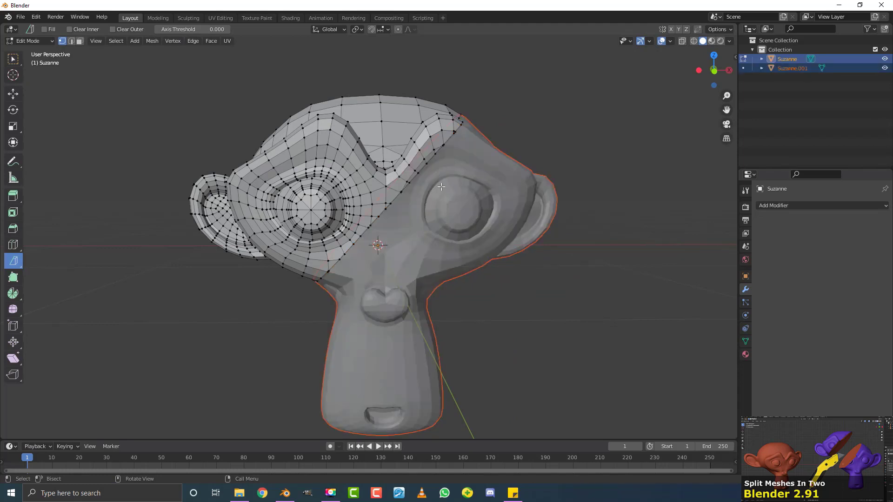
pyautogui.click(27, 42)
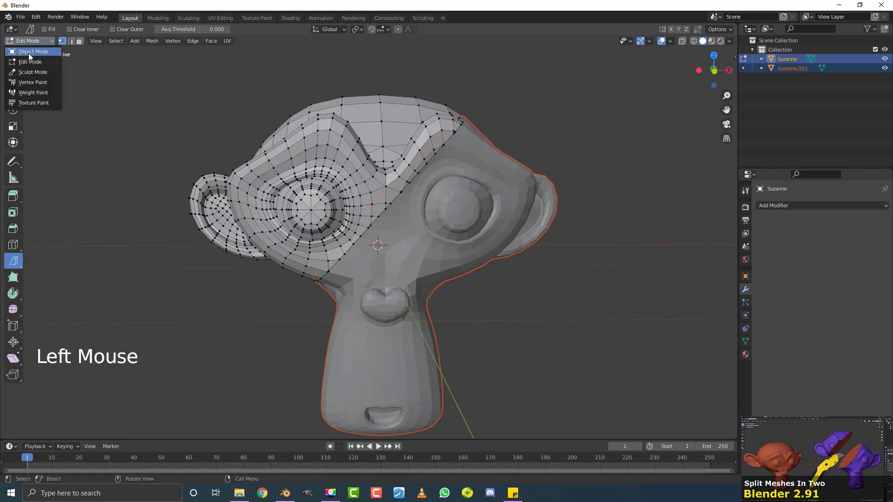
pyautogui.click(29, 53)
# Move the upper half up and away from the lower half, then enter Edit Mode on it
pyautogui.scroll(-2, 404, 218)
pyautogui.click(412, 234)
pyautogui.scroll(-2, 407, 242)
pyautogui.press('g')
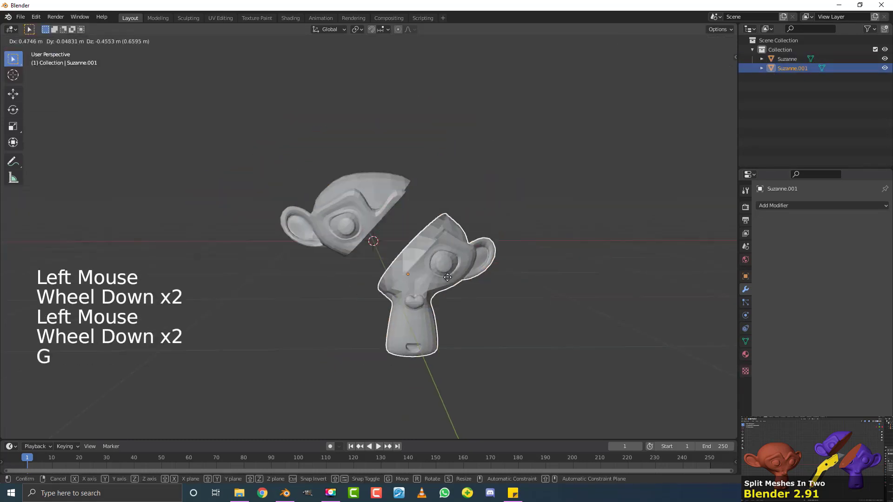
pyautogui.click(353, 203)
pyautogui.press('g')
pyautogui.scroll(3, 365, 228)
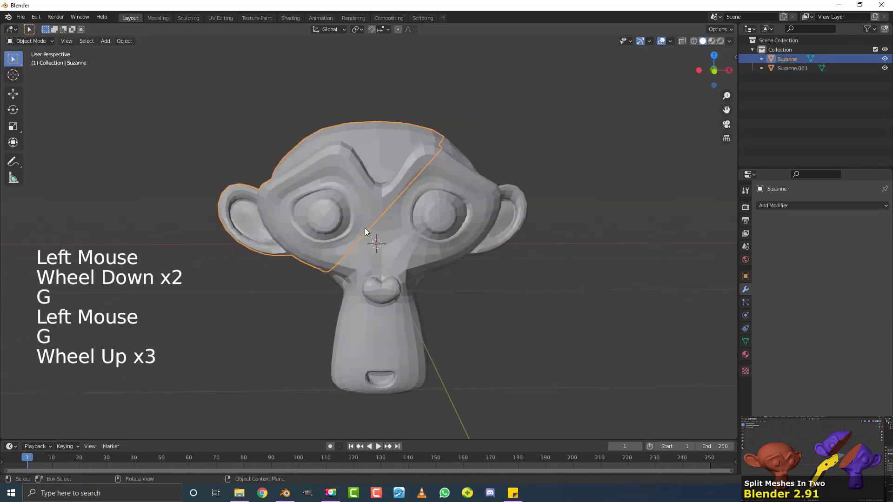
pyautogui.press('g')
pyautogui.scroll(1, 326, 186)
pyautogui.moveTo(353, 197)
pyautogui.mouseDown(button='middle')
pyautogui.moveTo(387, 210)
pyautogui.moveTo(434, 200)
pyautogui.moveTo(343, 194)
pyautogui.moveTo(359, 199)
pyautogui.mouseUp(button='middle')
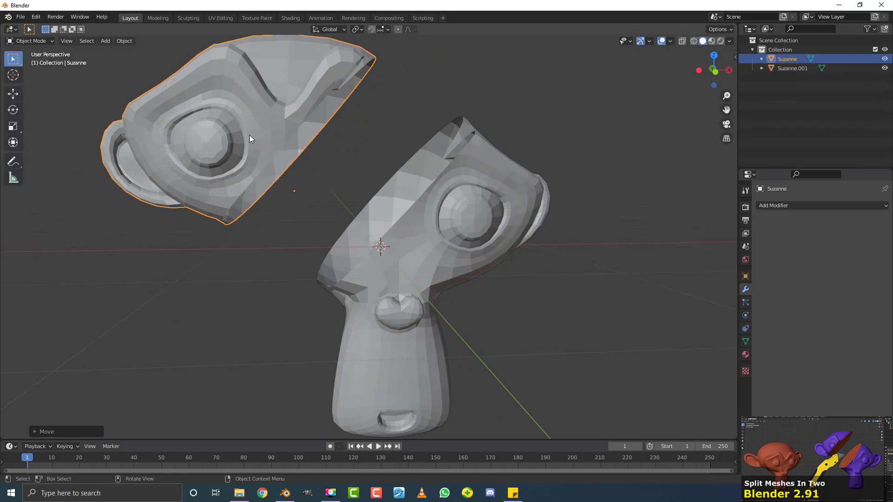
pyautogui.press('Tab')
pyautogui.moveTo(250, 135); pyautogui.dragTo(299, 163, button='middle')
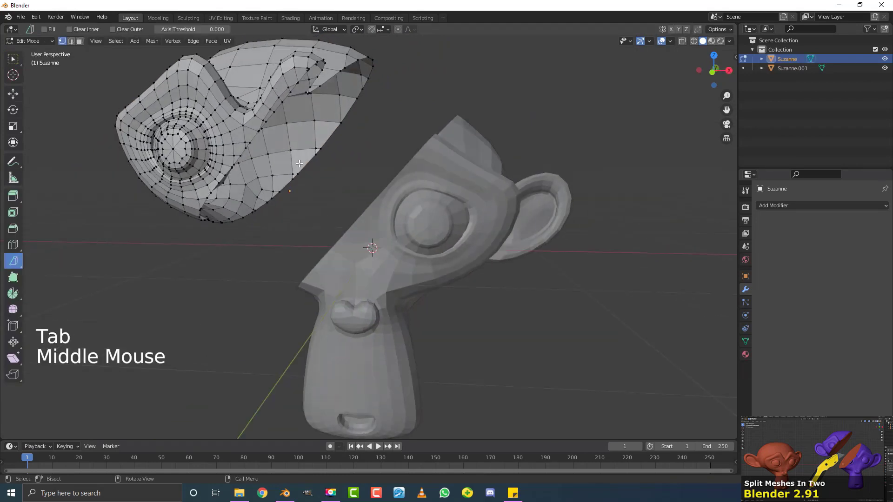
# Loop-select the upper half's cut rim and fill it with a face, then leave Edit Mode
pyautogui.keyDown('alt'); pyautogui.keyDown('shift'); pyautogui.click(334, 138); pyautogui.keyUp('shift'); pyautogui.keyUp('alt')
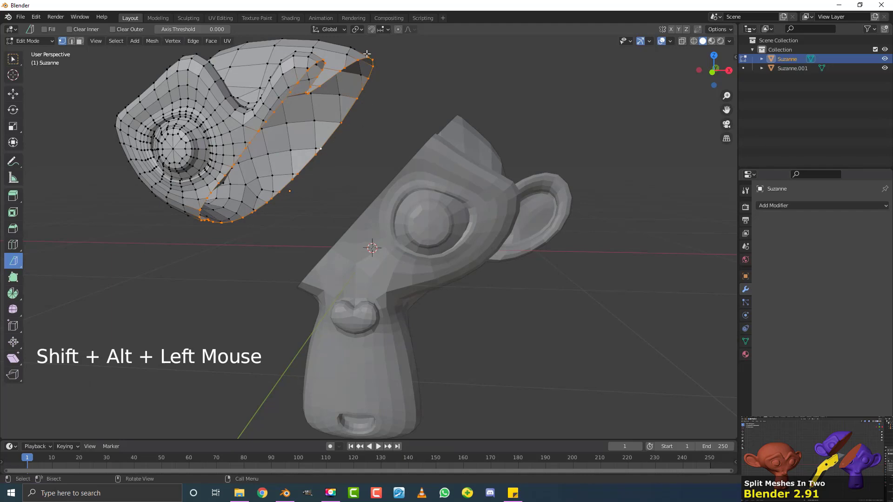
pyautogui.moveTo(261, 233); pyautogui.dragTo(235, 247, button='middle')
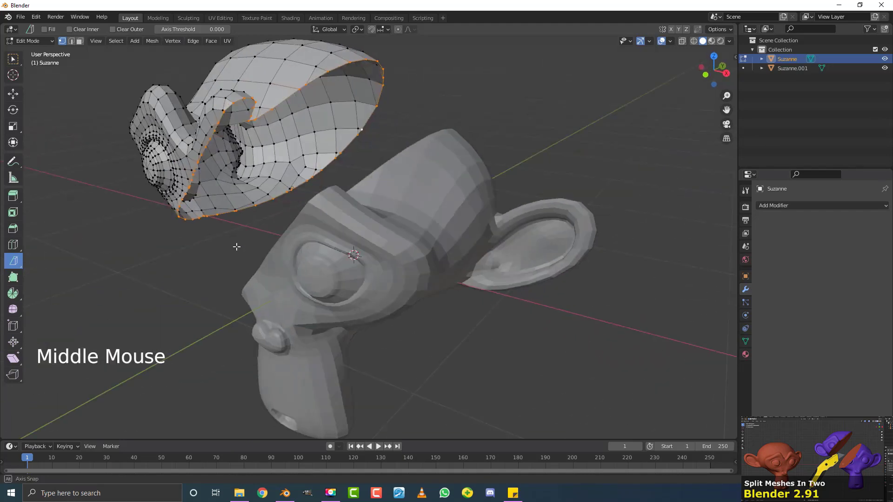
pyautogui.scroll(2, 255, 235)
pyautogui.press('f')
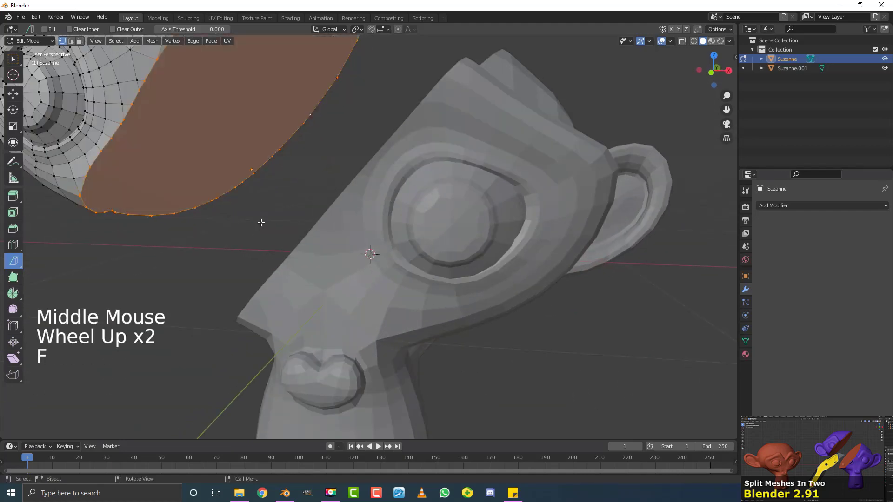
pyautogui.scroll(-2, 261, 226)
pyautogui.moveTo(261, 229); pyautogui.dragTo(295, 230, button='middle')
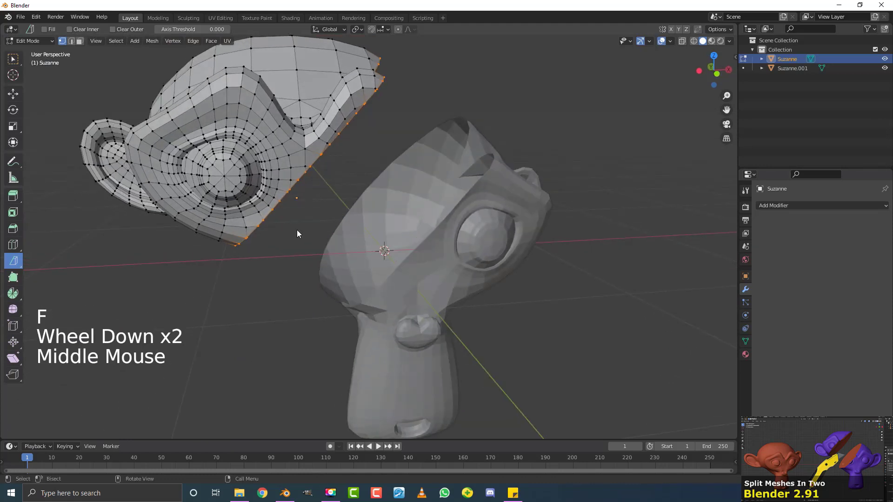
pyautogui.press('Tab')
# Cap the lower half's (Suzanne.001) cut rim with a face and return to Object Mode
pyautogui.click(465, 164)
pyautogui.press('Tab')
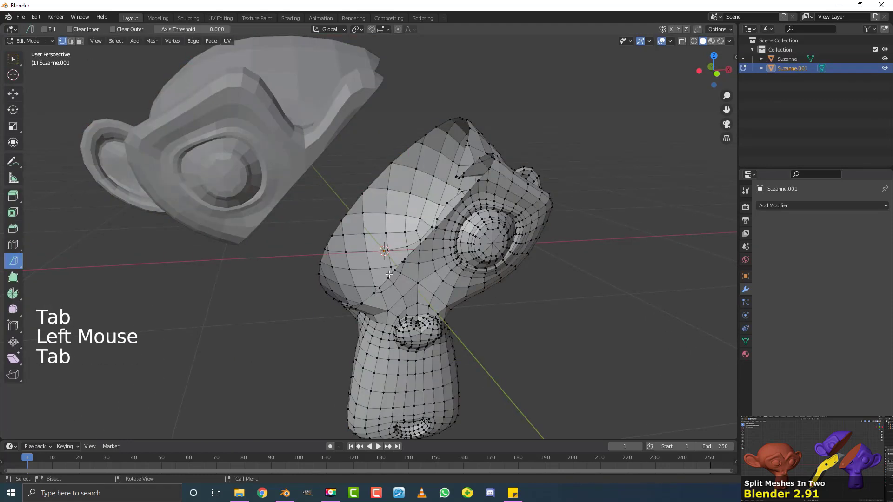
pyautogui.keyDown('alt'); pyautogui.keyDown('shift'); pyautogui.click(353, 206); pyautogui.keyUp('shift'); pyautogui.keyUp('alt')
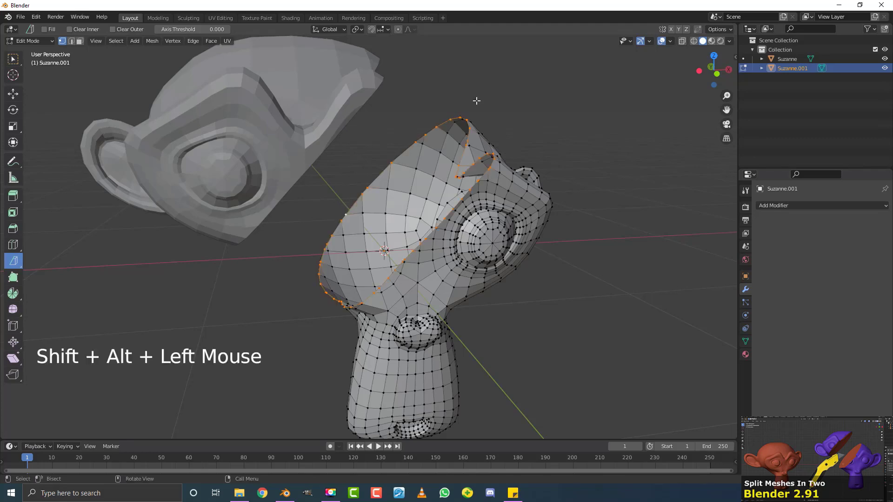
pyautogui.moveTo(457, 259); pyautogui.dragTo(464, 256, button='middle')
pyautogui.scroll(2, 464, 255)
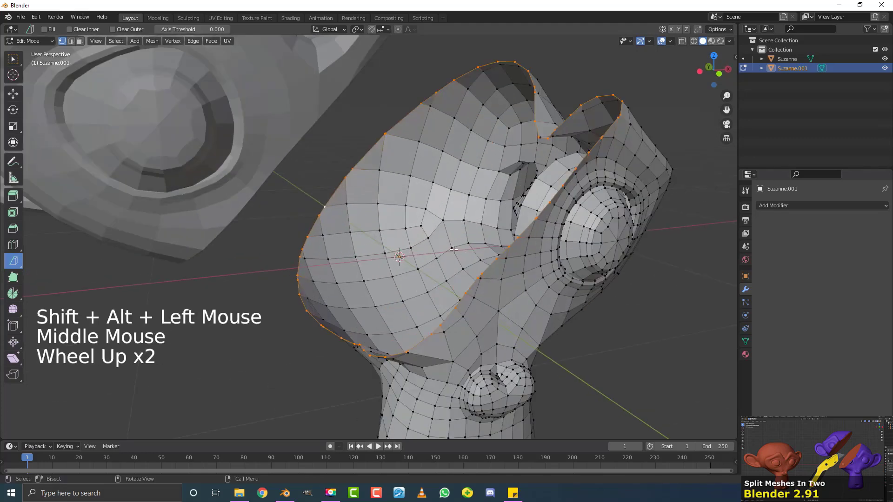
pyautogui.press('f')
pyautogui.scroll(-3, 418, 247)
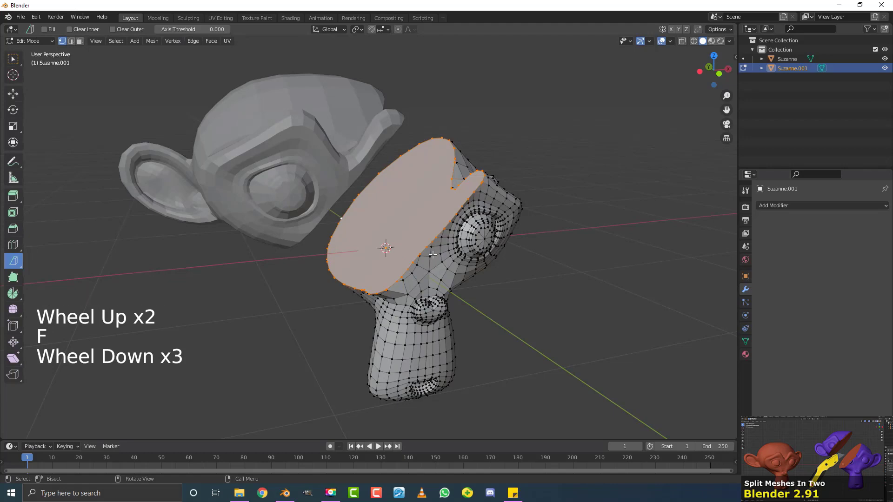
pyautogui.press('Tab')
pyautogui.moveTo(453, 256); pyautogui.dragTo(434, 253, button='middle')
pyautogui.click(317, 147)
# In front view, move the upper half back beside the lower half
pyautogui.press('KP_1')
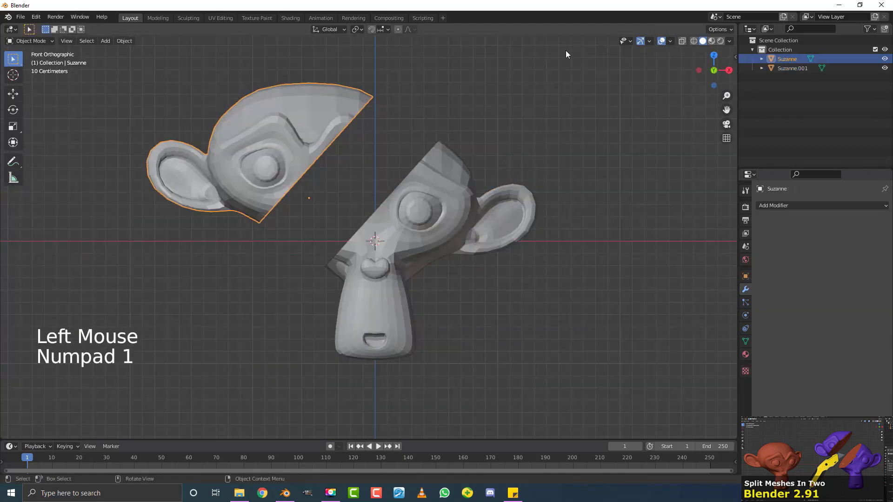
pyautogui.press('g')
pyautogui.click(601, 99)
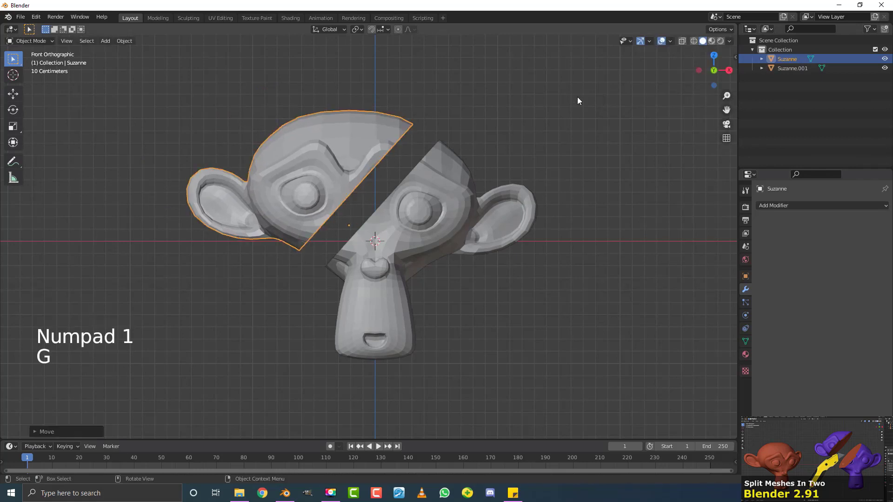
# Apply Shade Smooth to the upper half and then to the lower half
pyautogui.click(125, 41)
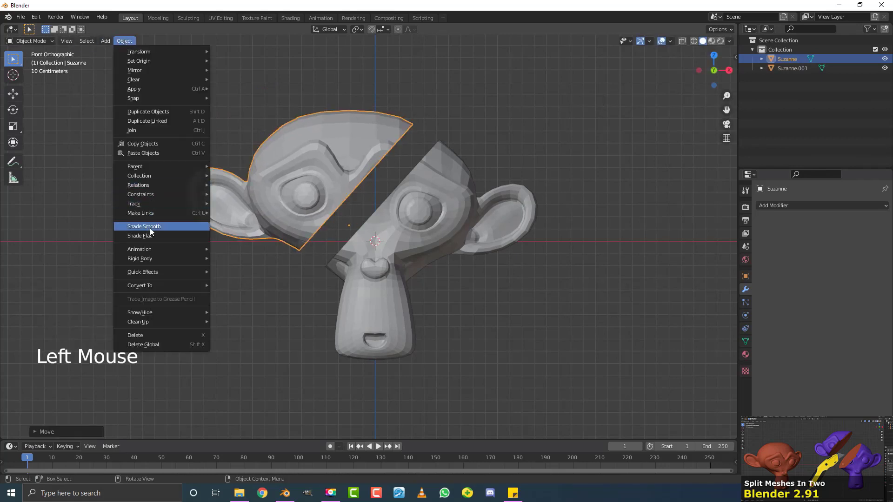
pyautogui.click(150, 228)
pyautogui.click(469, 209)
pyautogui.click(129, 41)
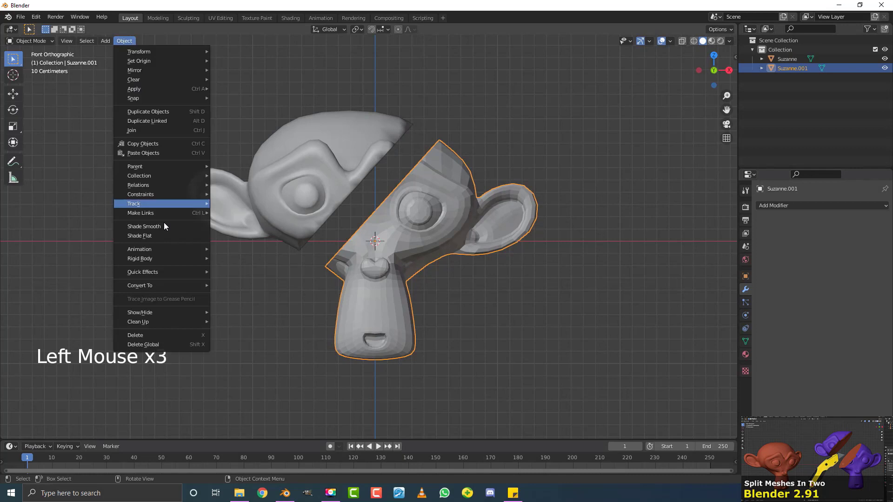
pyautogui.click(164, 225)
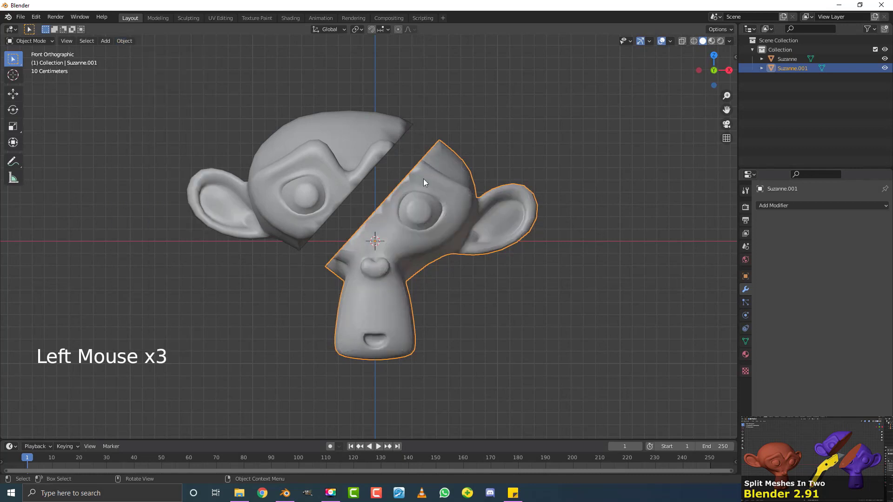
# Add an Edge Split modifier to the lower half with a 39° edge angle
pyautogui.moveTo(425, 183); pyautogui.dragTo(436, 194, button='middle')
pyautogui.scroll(2, 465, 194)
pyautogui.click(785, 205)
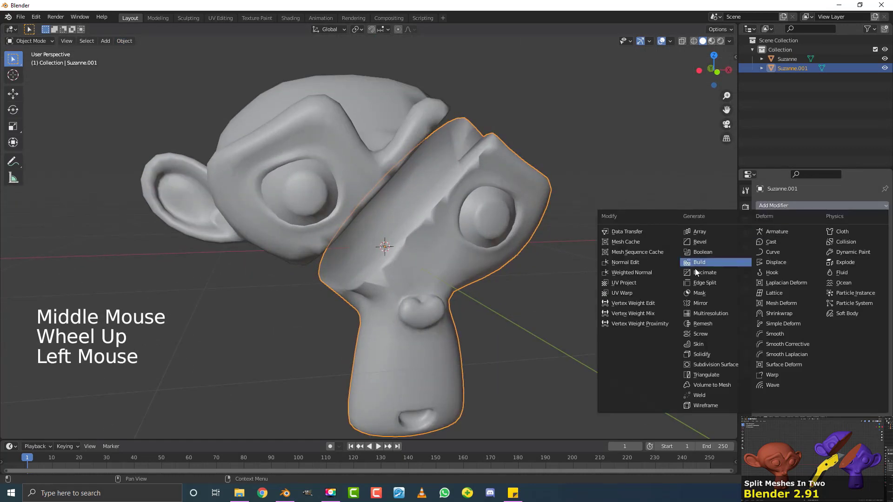
pyautogui.click(705, 283)
pyautogui.moveTo(506, 268); pyautogui.dragTo(542, 269, button='middle')
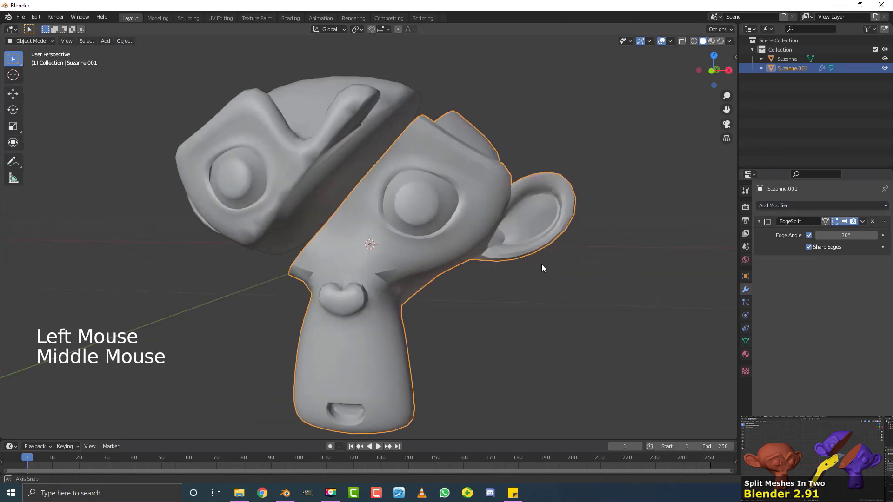
pyautogui.moveTo(829, 236); pyautogui.dragTo(845, 235)
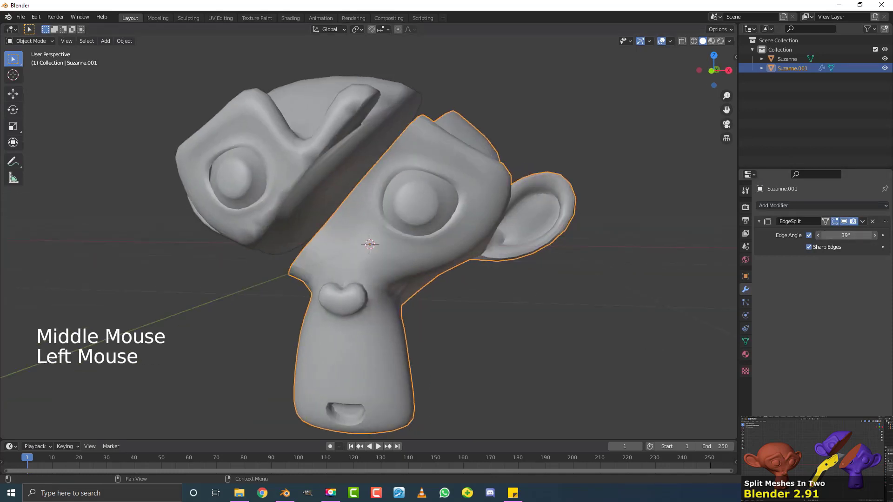
# Add an Edge Split modifier to the upper half with a 42° edge angle
pyautogui.click(432, 130)
pyautogui.click(808, 206)
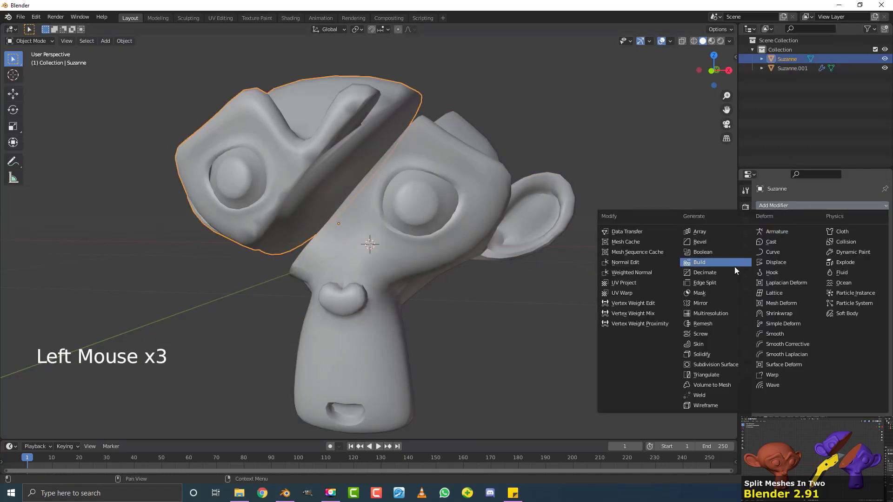
pyautogui.click(722, 283)
pyautogui.moveTo(856, 235); pyautogui.dragTo(871, 236)
# Move and rotate the upper half so its capped cut face is visible
pyautogui.scroll(-1, 418, 210)
pyautogui.moveTo(455, 209)
pyautogui.mouseDown(button='middle')
pyautogui.moveTo(408, 209)
pyautogui.moveTo(362, 255)
pyautogui.moveTo(470, 204)
pyautogui.mouseUp(button='middle')
pyautogui.scroll(-1, 348, 182)
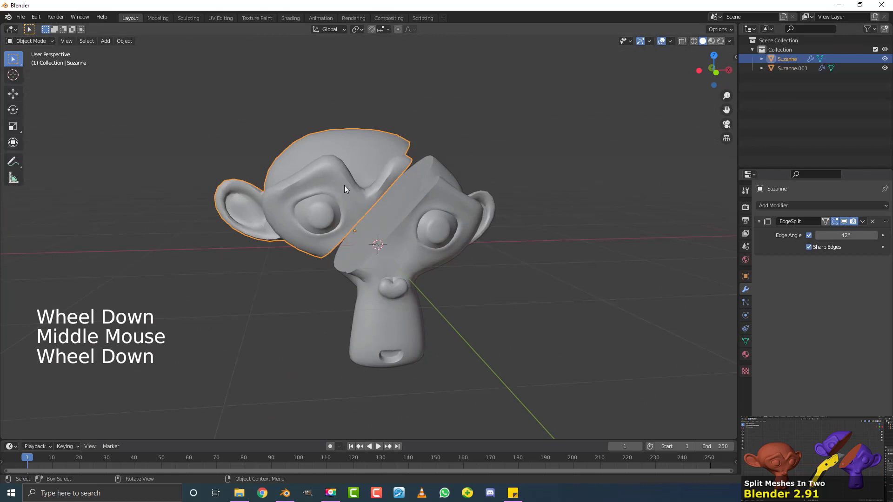
pyautogui.click(359, 215)
pyautogui.press('g')
pyautogui.click(365, 219)
pyautogui.press('r')
pyautogui.press('r')
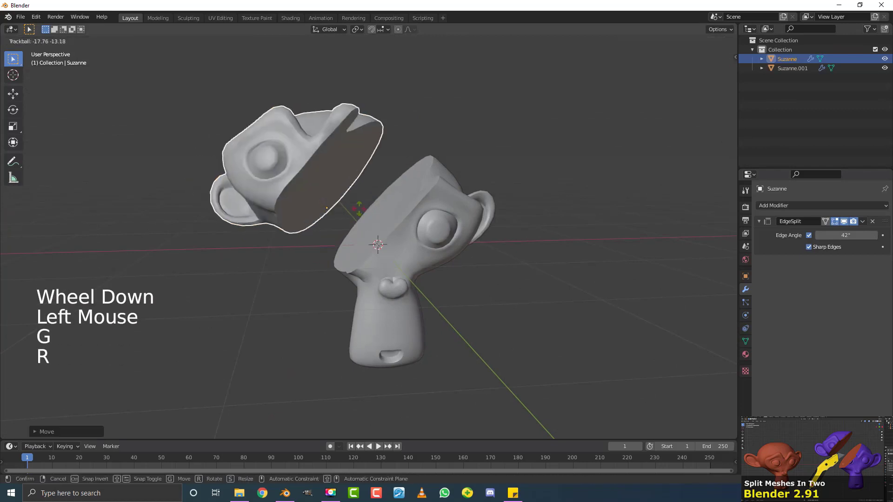
pyautogui.click(384, 204)
pyautogui.scroll(2, 384, 203)
pyautogui.keyDown('shift'); pyautogui.moveTo(385, 203); pyautogui.dragTo(432, 234, button='middle'); pyautogui.keyUp('shift')
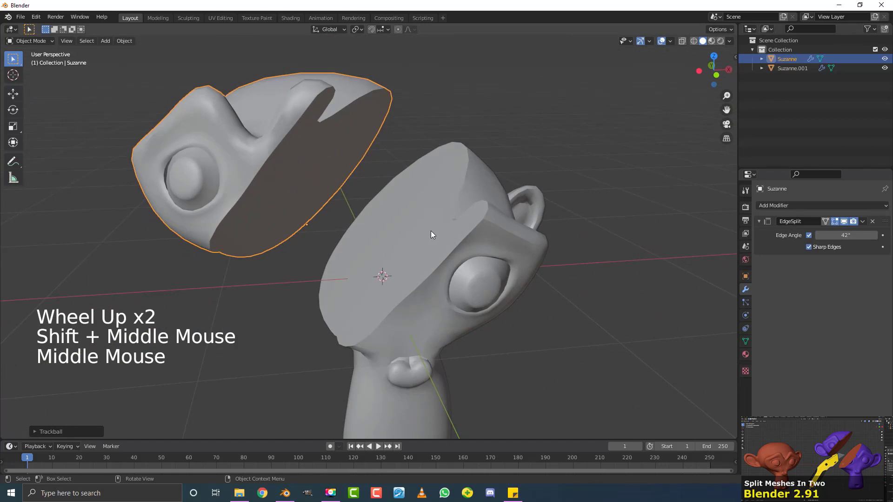